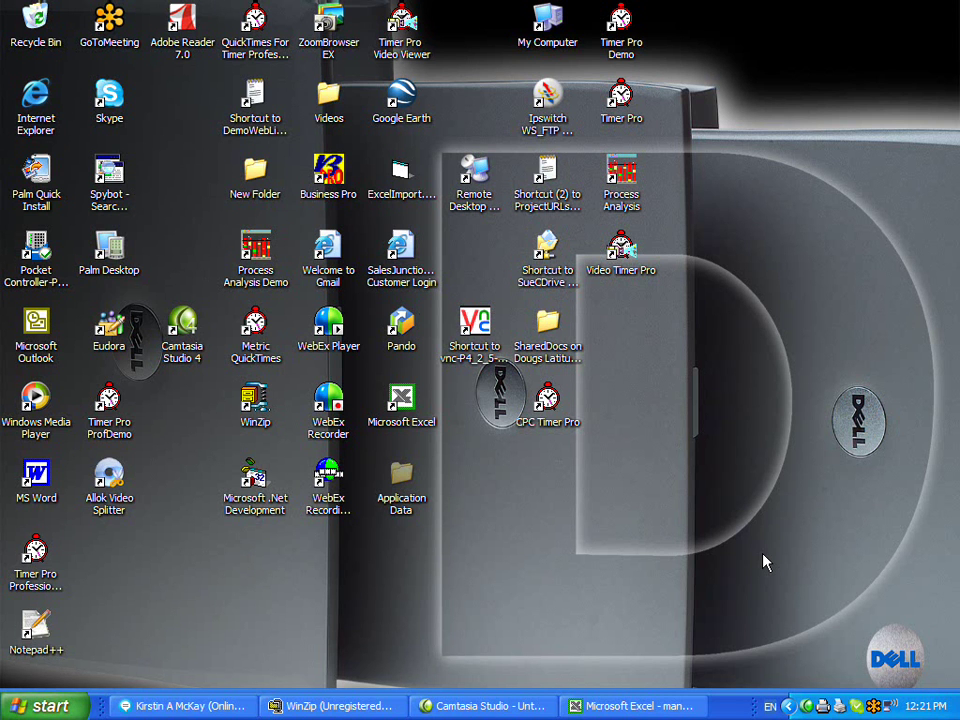
# Launch Process Analysis from the desktop.
pyautogui.click(621, 172)
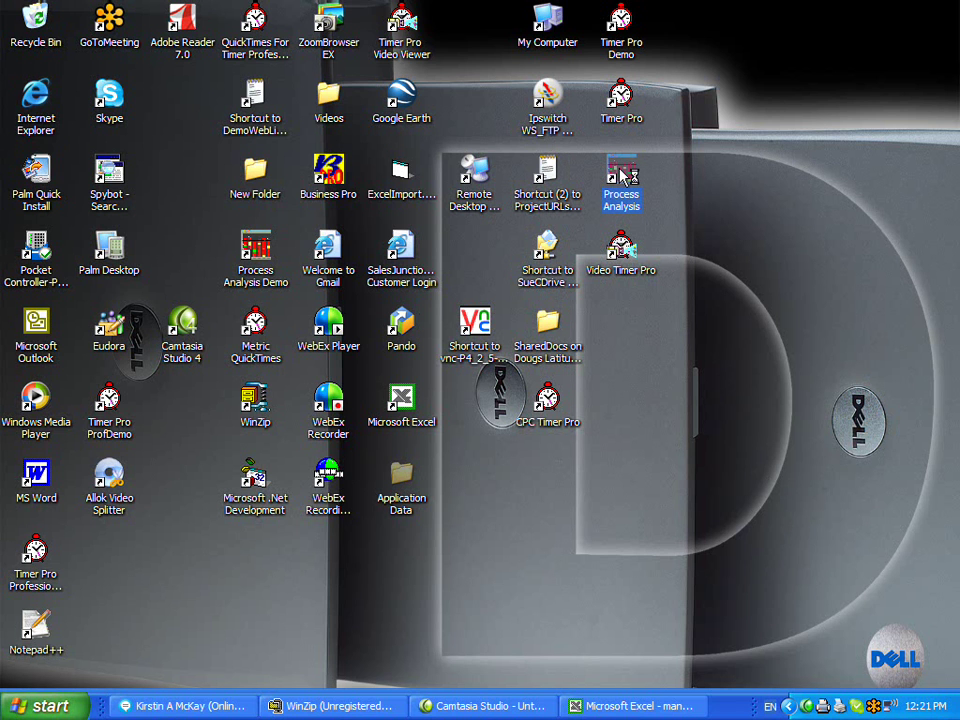
pyautogui.doubleClick(621, 172)
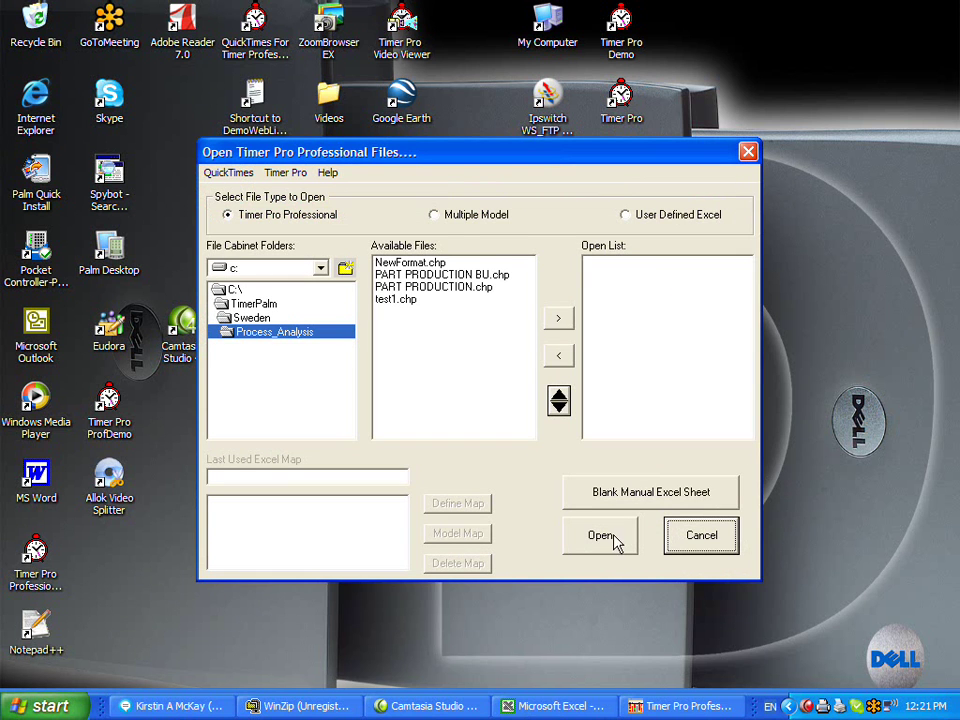
# Switch to the manualtime workbook in Excel, review the Time Study Data Entry sheet and return to the Training Template sheet.
pyautogui.click(551, 706)
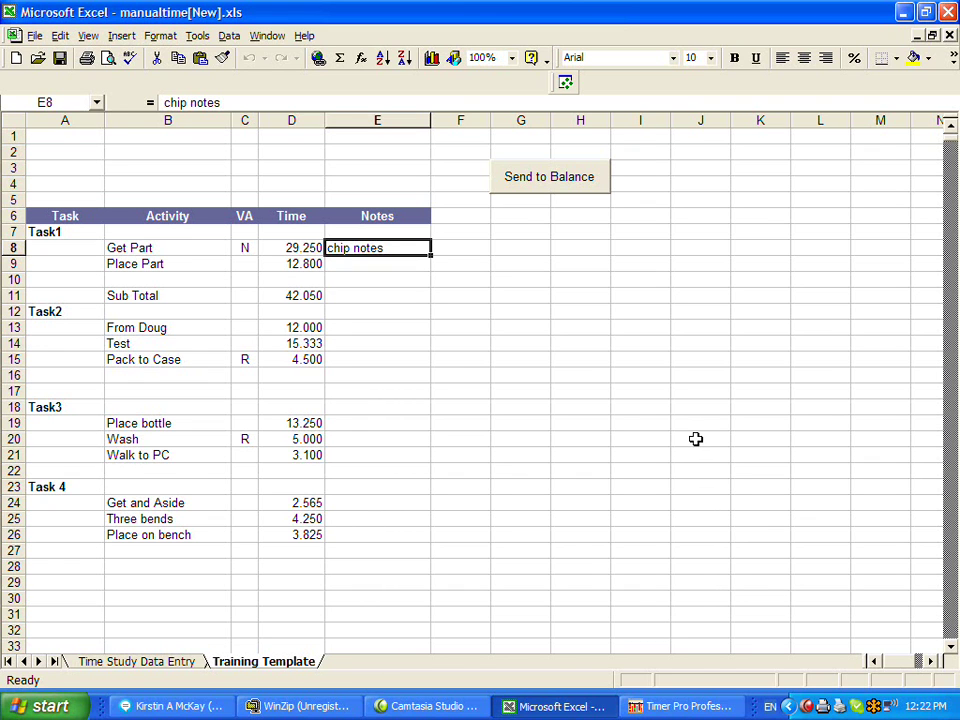
pyautogui.click(137, 662)
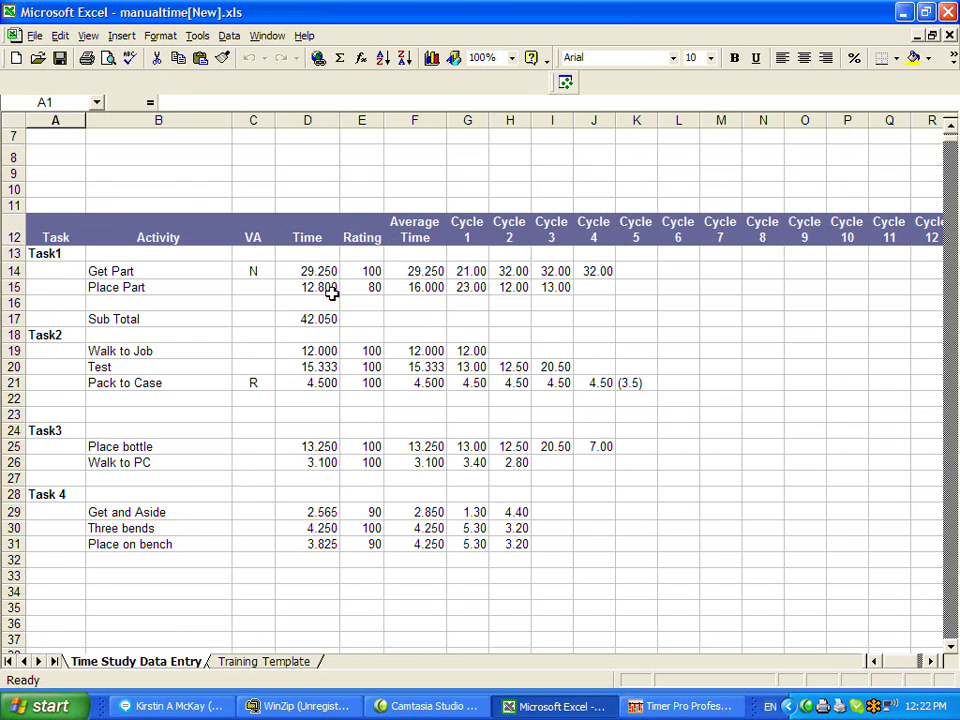
pyautogui.click(262, 662)
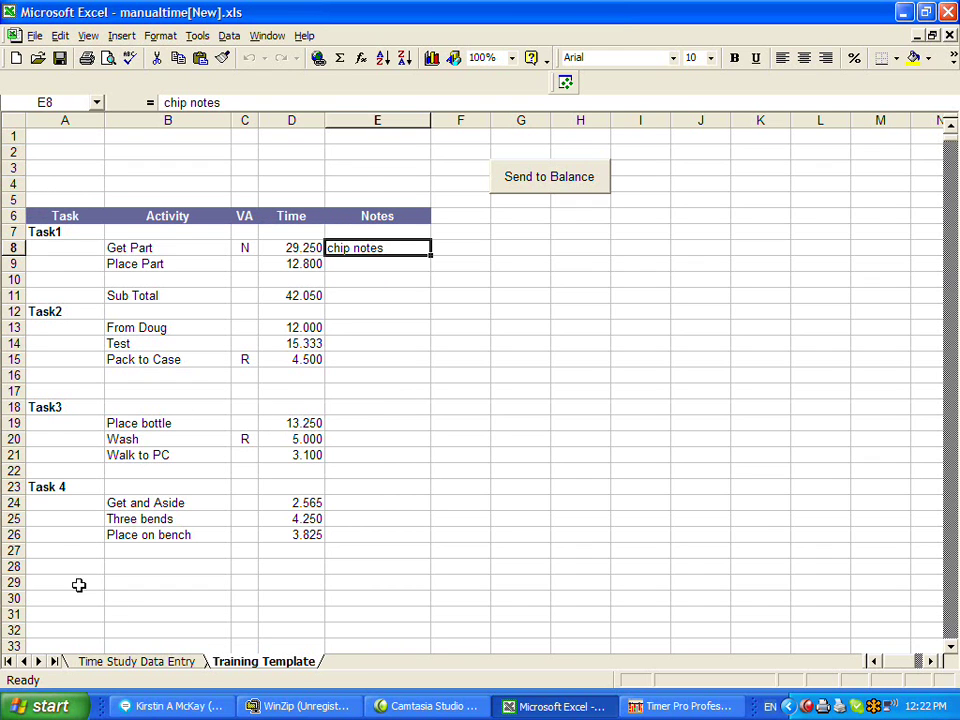
# Add the task heading "Task 5" in cell A28, below the Task 4 activities.
pyautogui.click(56, 563)
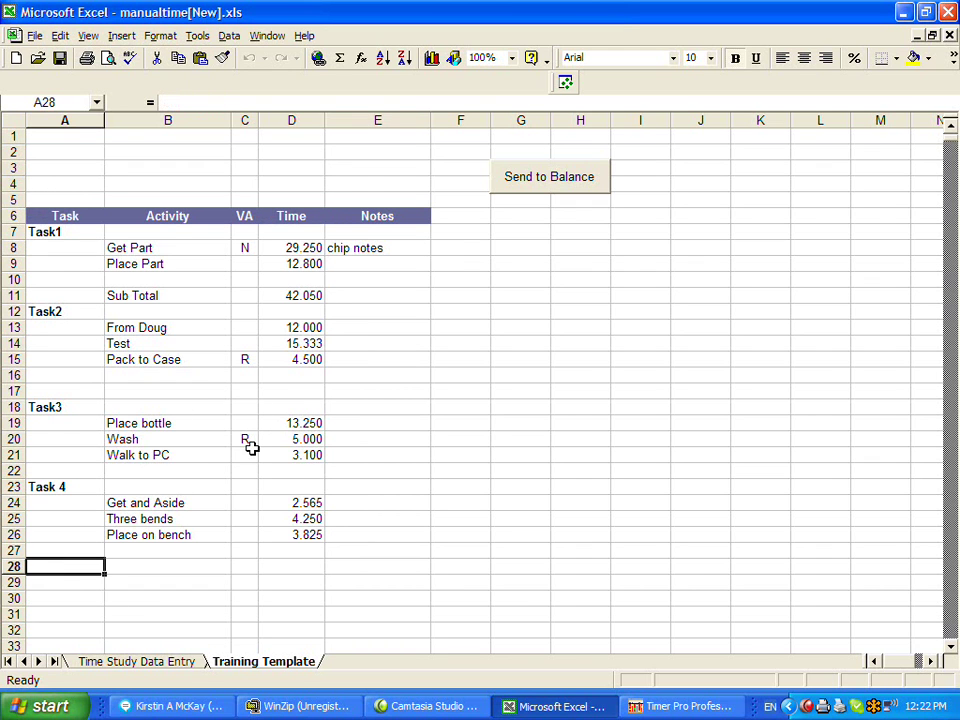
pyautogui.write('Task 5')
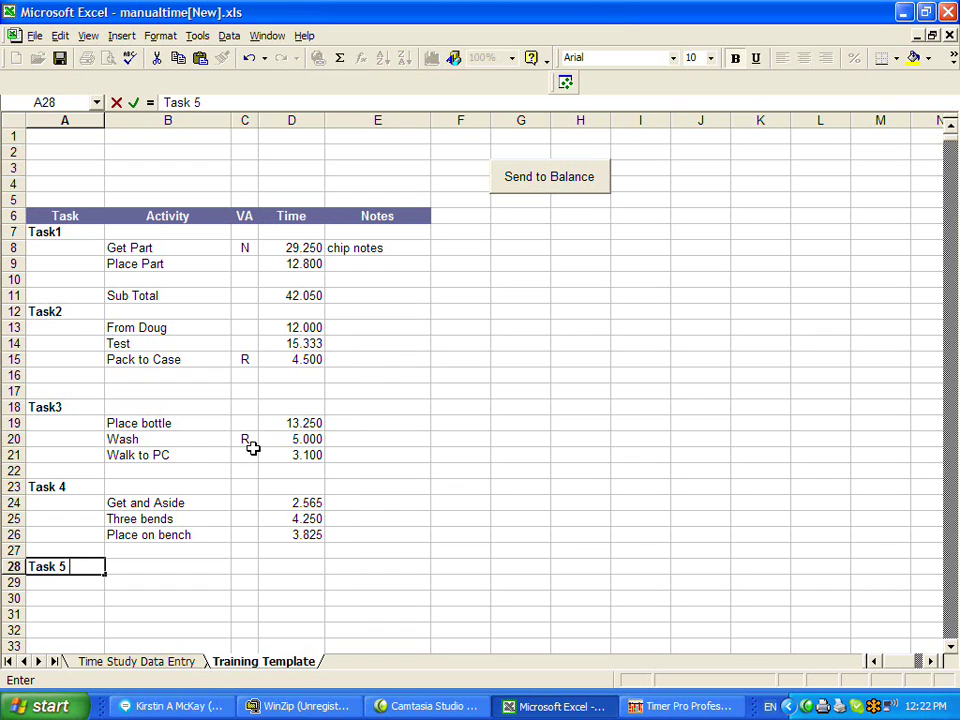
pyautogui.press('Return')
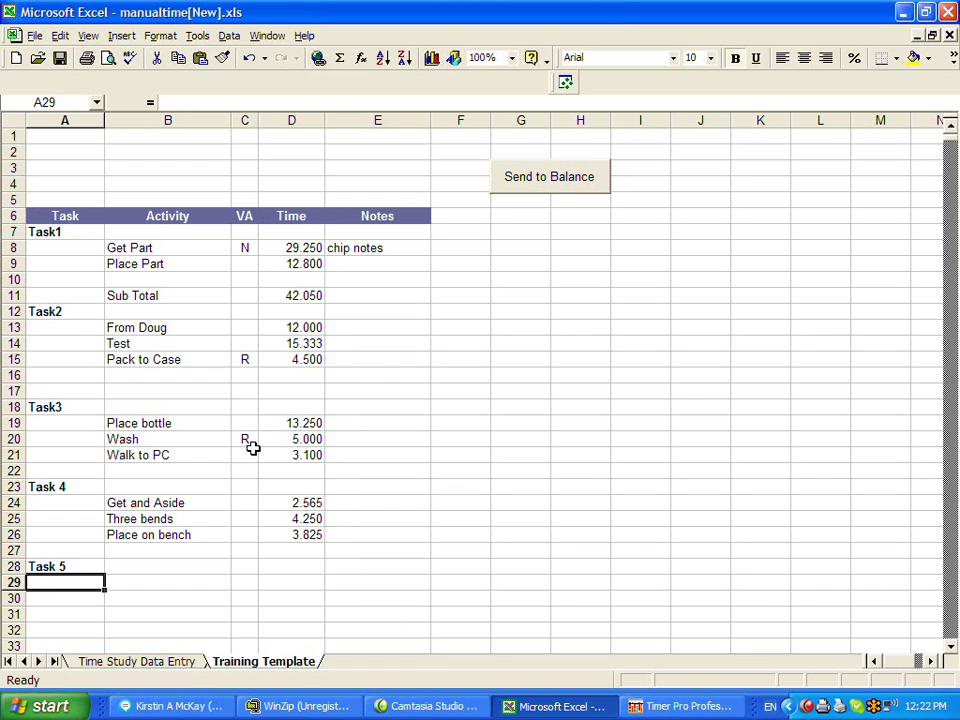
# Enter the activity "Get part" in row 29 under Task 5 with a time of 3.2.
pyautogui.press('Tab')
pyautogui.write('Get pa')
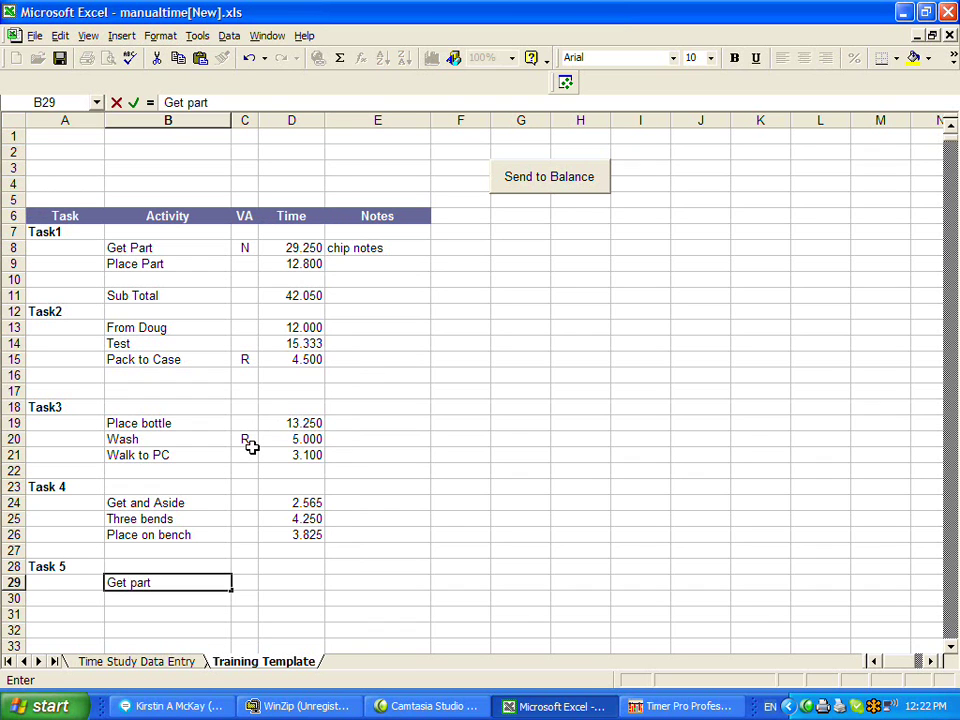
pyautogui.press('Tab')
pyautogui.press('Tab')
pyautogui.write('3.')
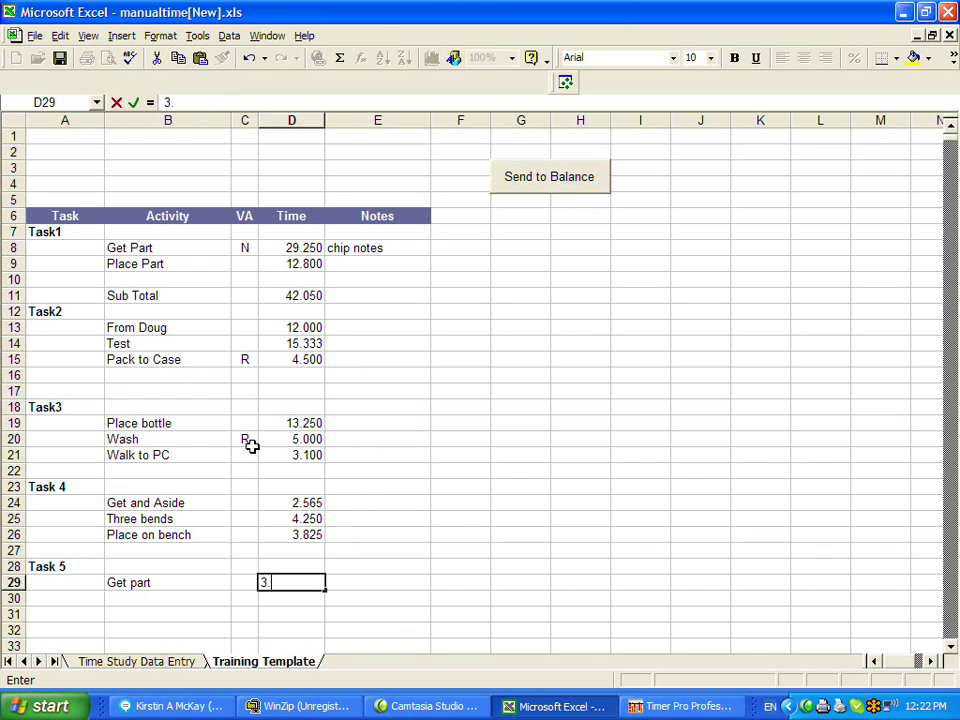
pyautogui.press('Return')
# Enter the activity "Position part" in row 30 under Task 5 with a time of 5.2.
pyautogui.press('Left')
pyautogui.press('Left')
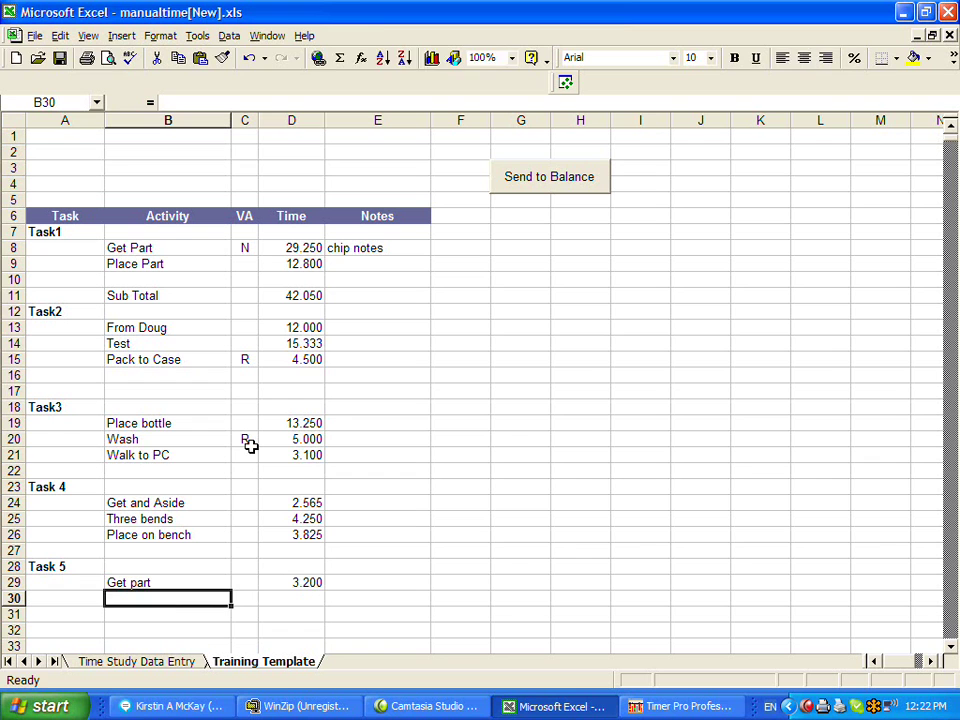
pyautogui.write('Position ')
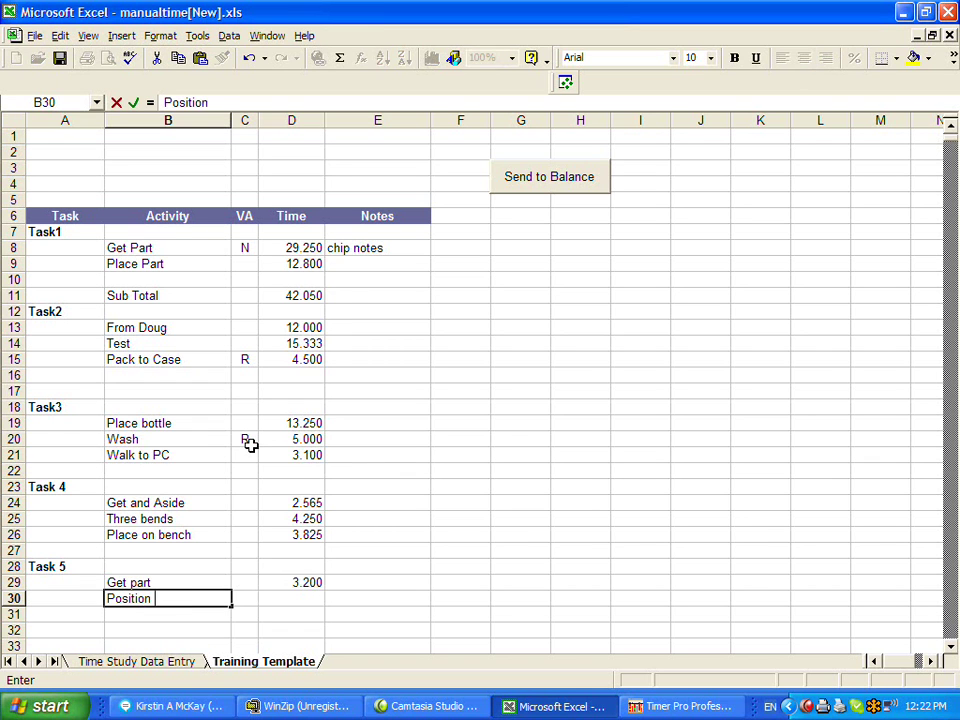
pyautogui.write('part')
pyautogui.press('Right')
pyautogui.press('Right')
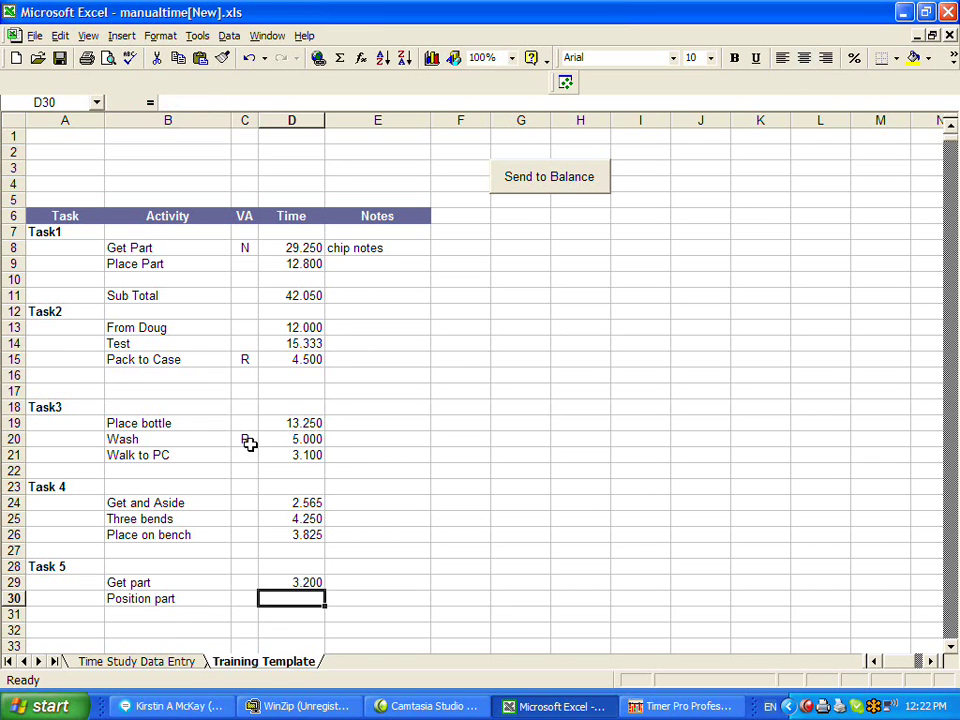
pyautogui.write('5.2')
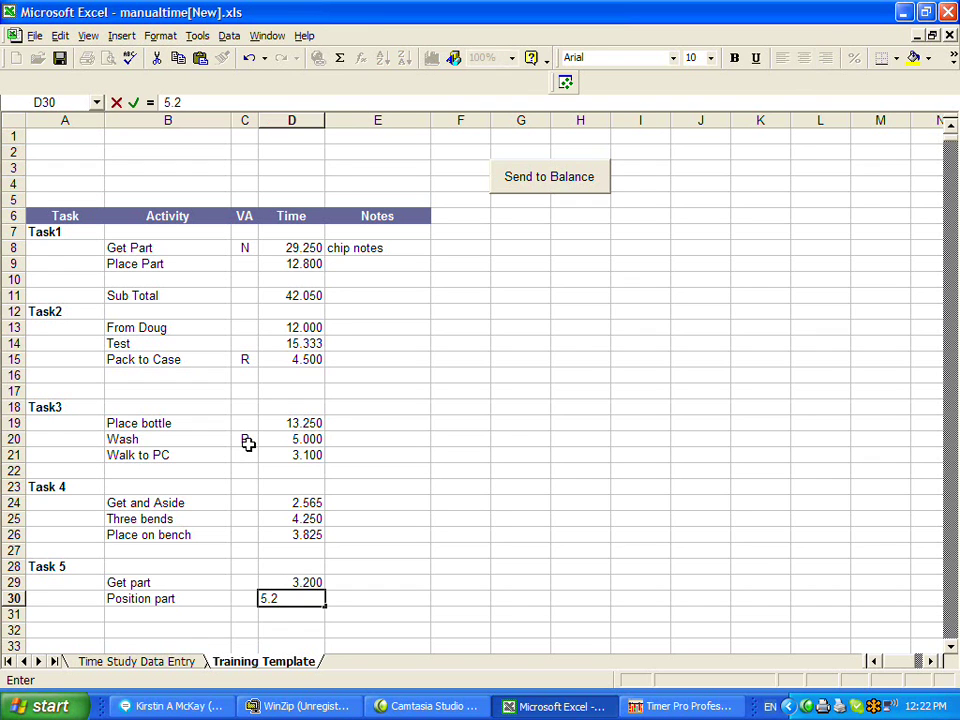
pyautogui.press('Return')
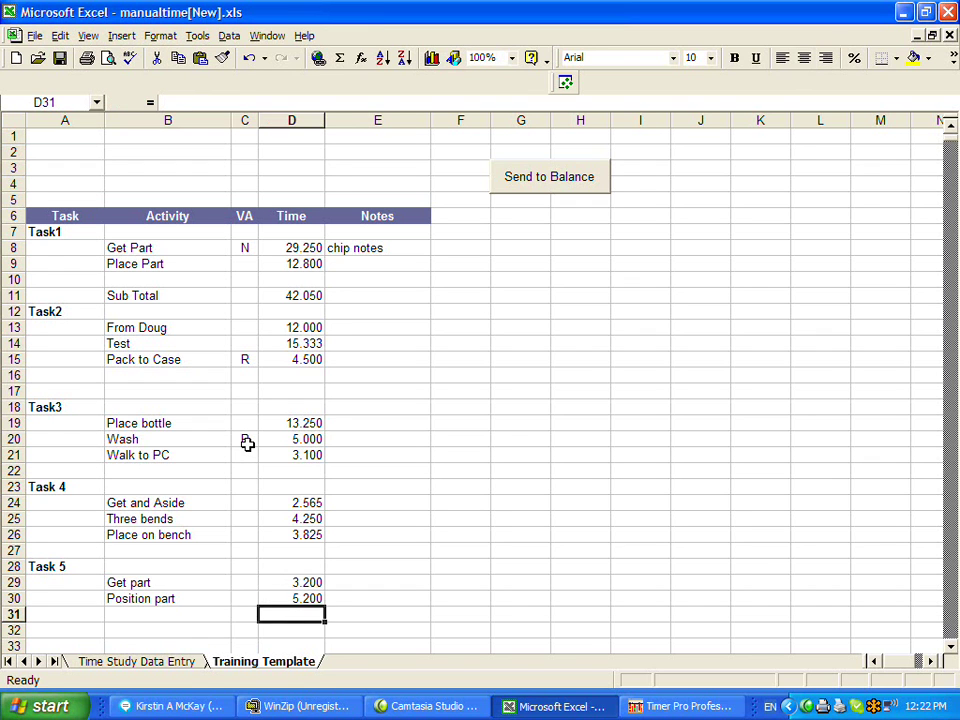
# Enter the activity "Process" in row 31 under Task 5 with a time of 1.8.
pyautogui.press('Left')
pyautogui.press('Left')
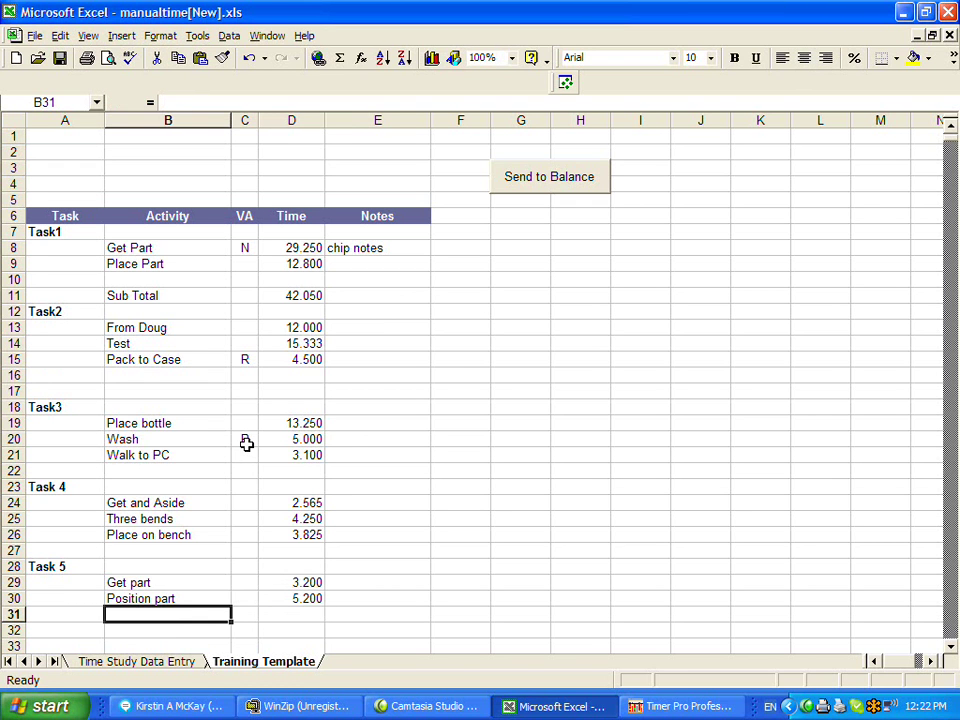
pyautogui.write('Process')
pyautogui.press('Right')
pyautogui.press('Right')
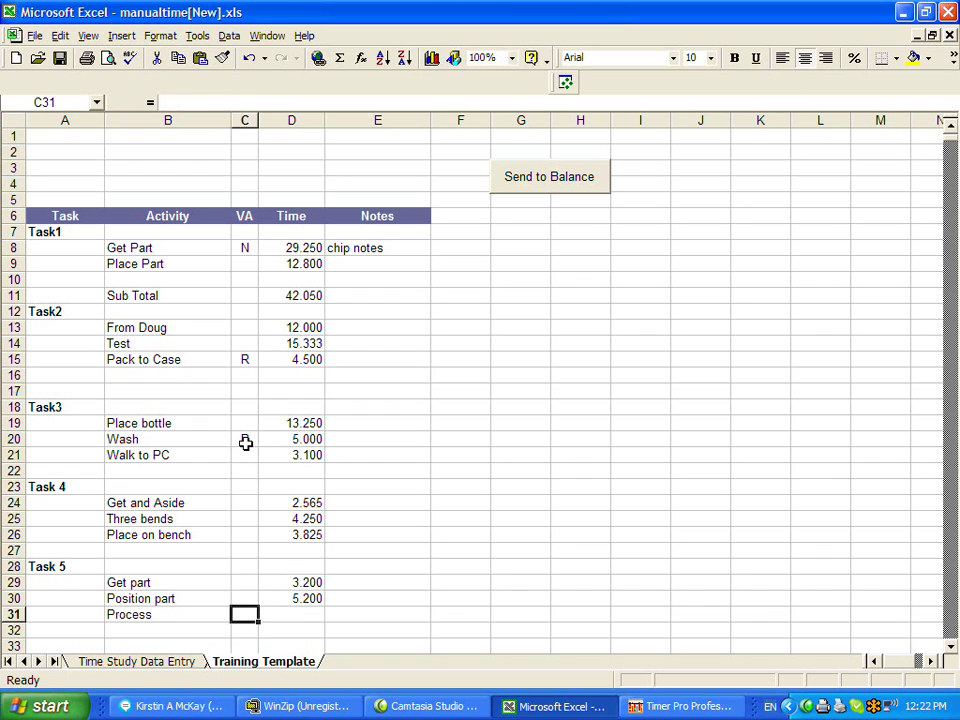
pyautogui.write('1')
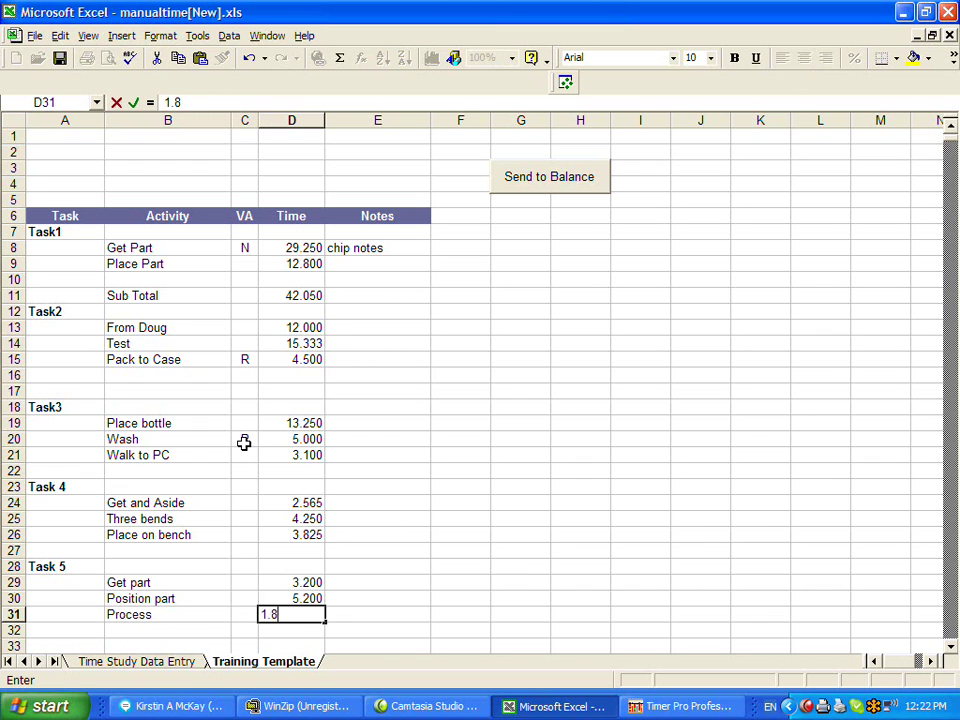
pyautogui.write('.8')
pyautogui.press('Return')
# Enter the activity "Unload and aside" in row 32 under Task 5 with a time of 3.7.
pyautogui.press('Left')
pyautogui.press('Left')
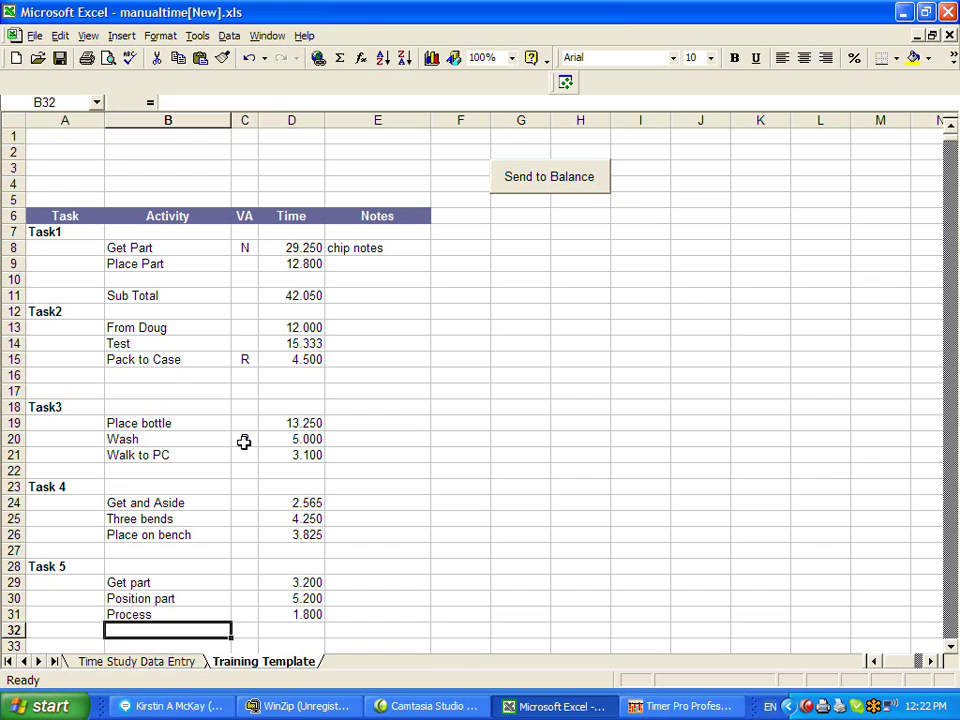
pyautogui.write('Unload a')
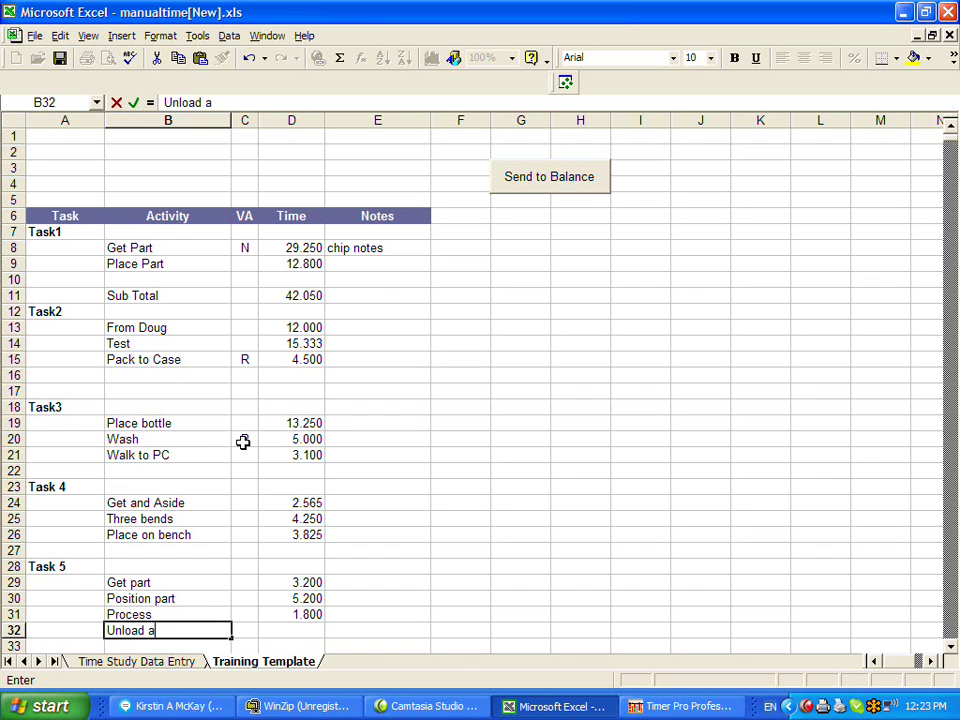
pyautogui.write('nd aside')
pyautogui.press('Tab')
pyautogui.press('Tab')
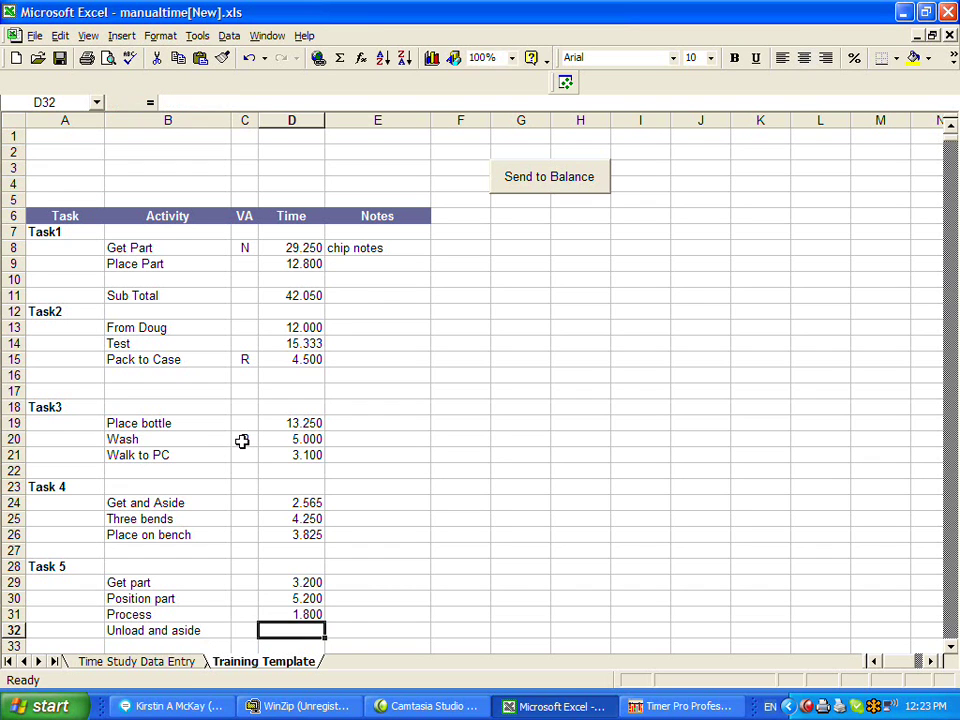
pyautogui.write('3.7')
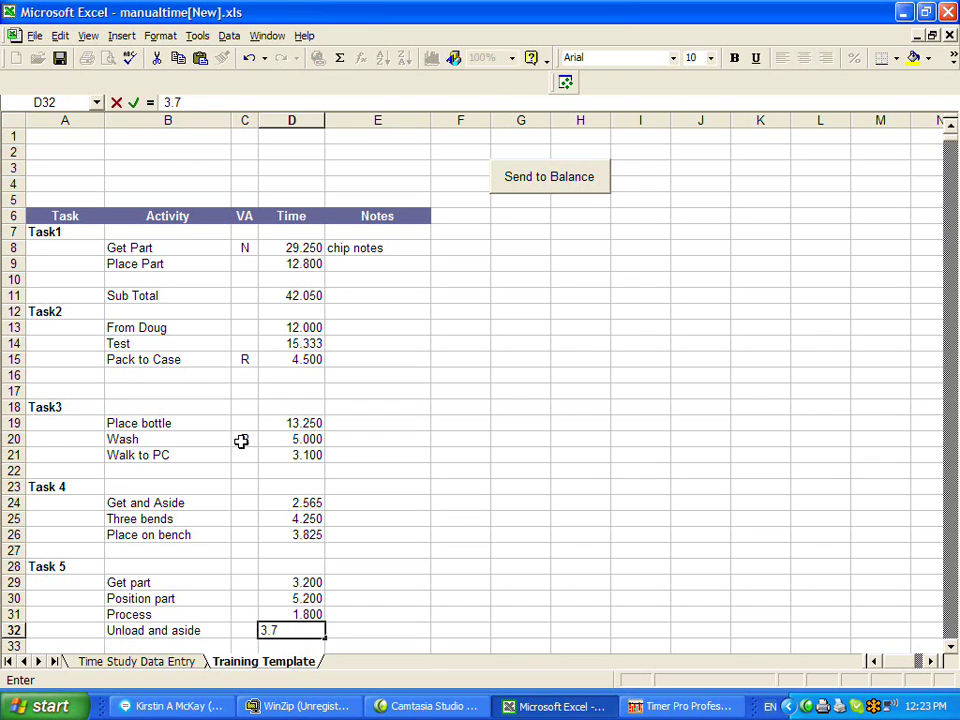
pyautogui.press('Return')
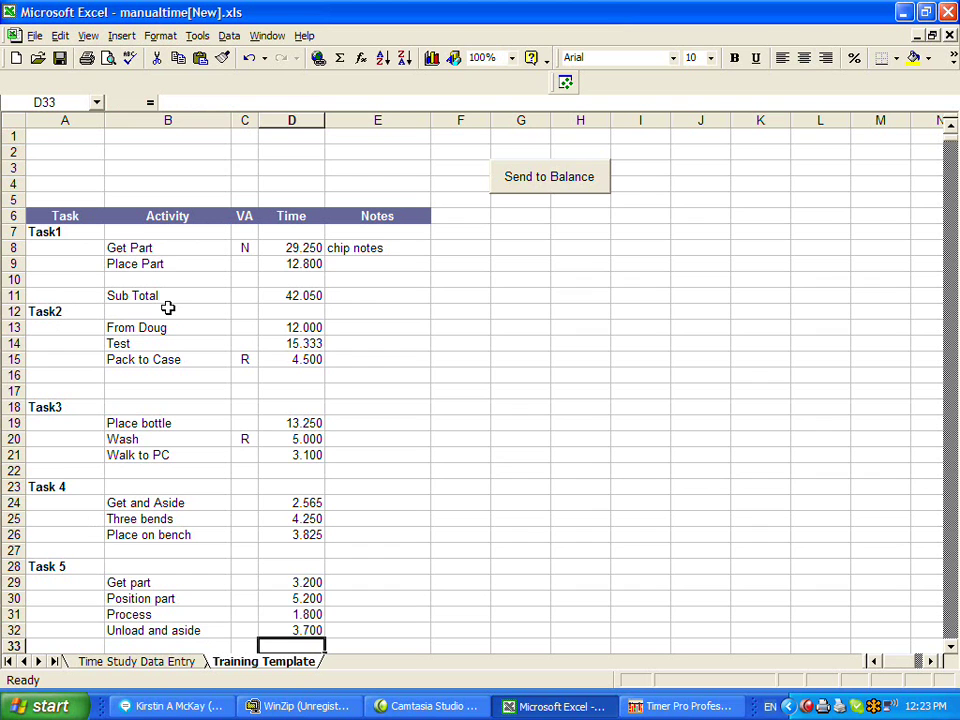
# Enter the activity "Inspection" in row 33 with a time of 5 and the VA code N.
pyautogui.click(950, 647)
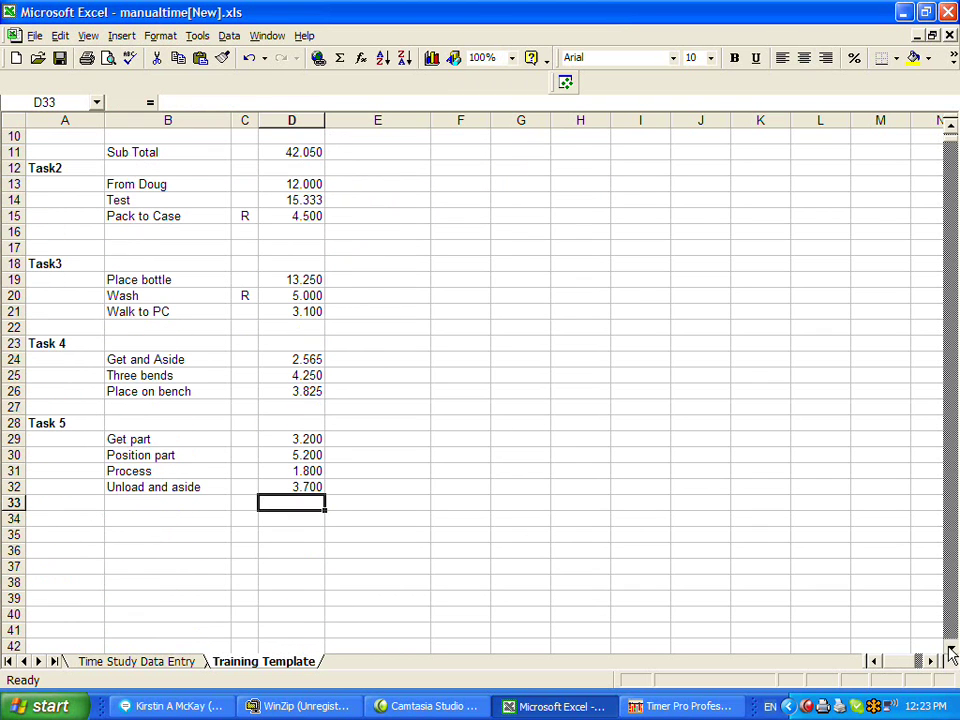
pyautogui.click(138, 504)
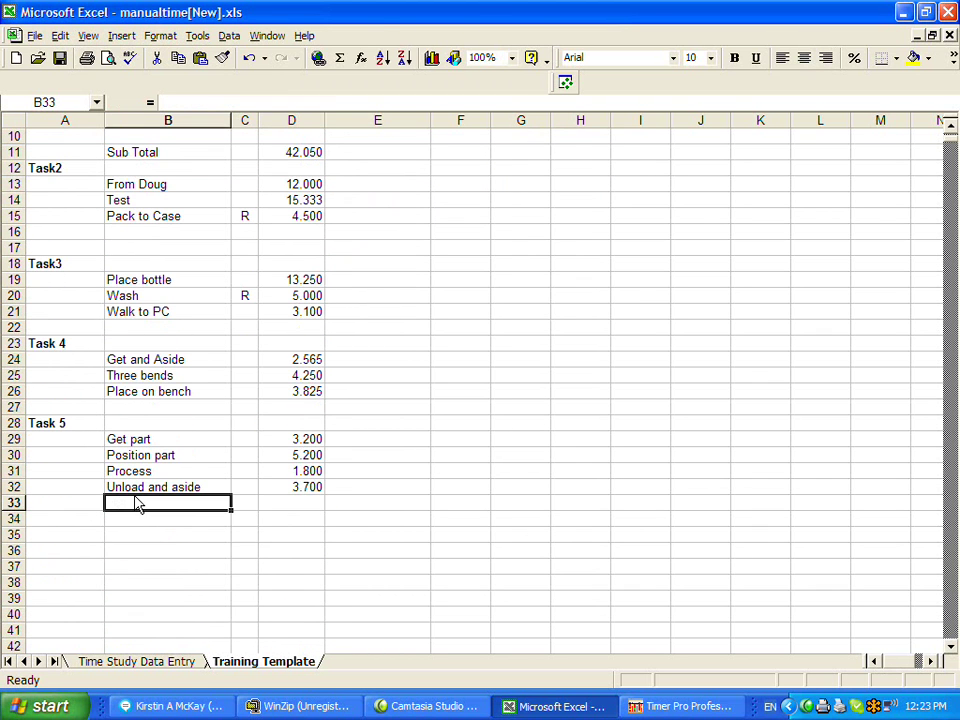
pyautogui.write('Inspecti')
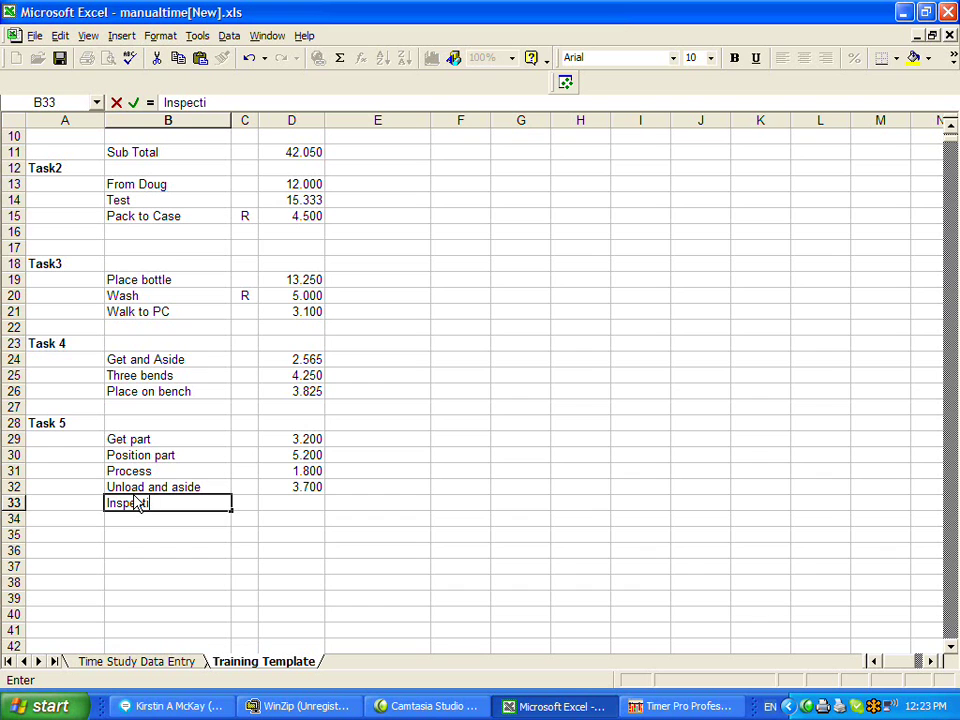
pyautogui.press('Tab')
pyautogui.press('Tab')
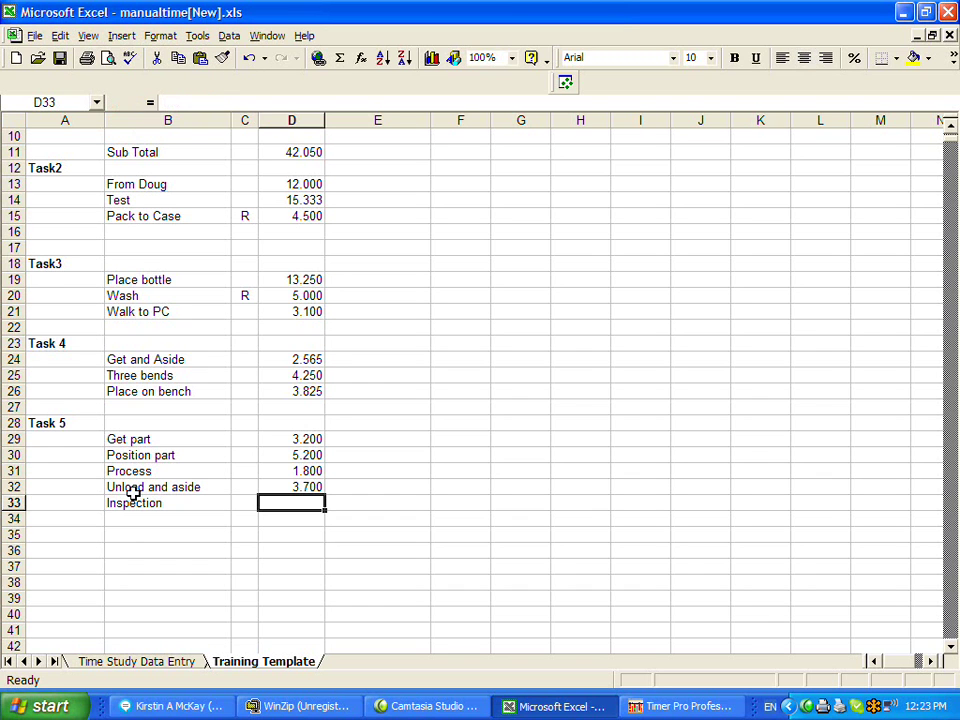
pyautogui.write('5')
pyautogui.press('Left')
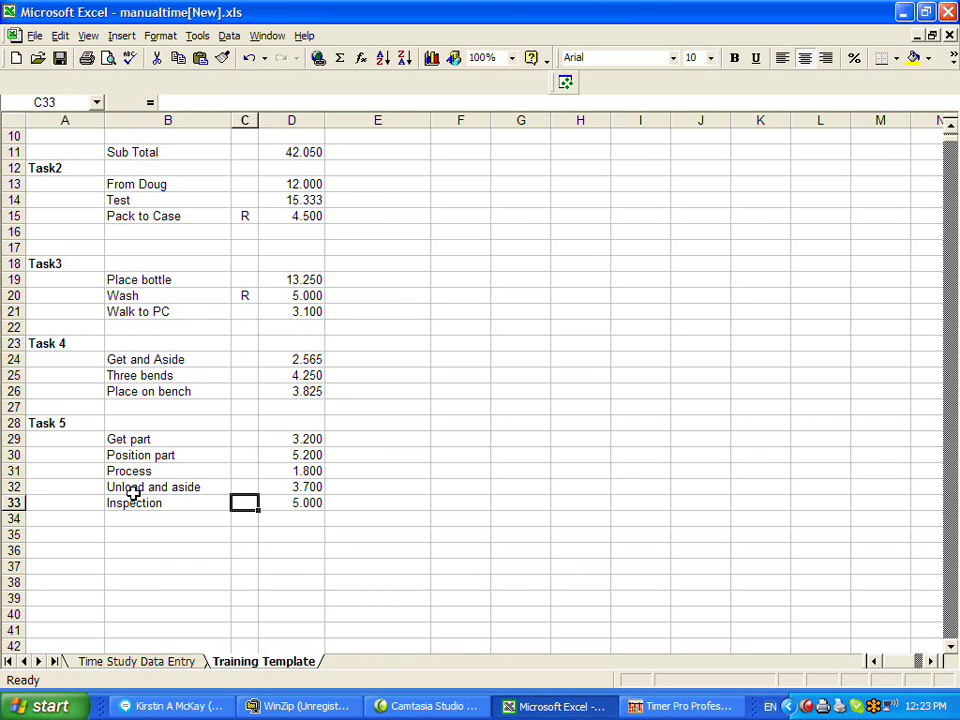
pyautogui.write('N')
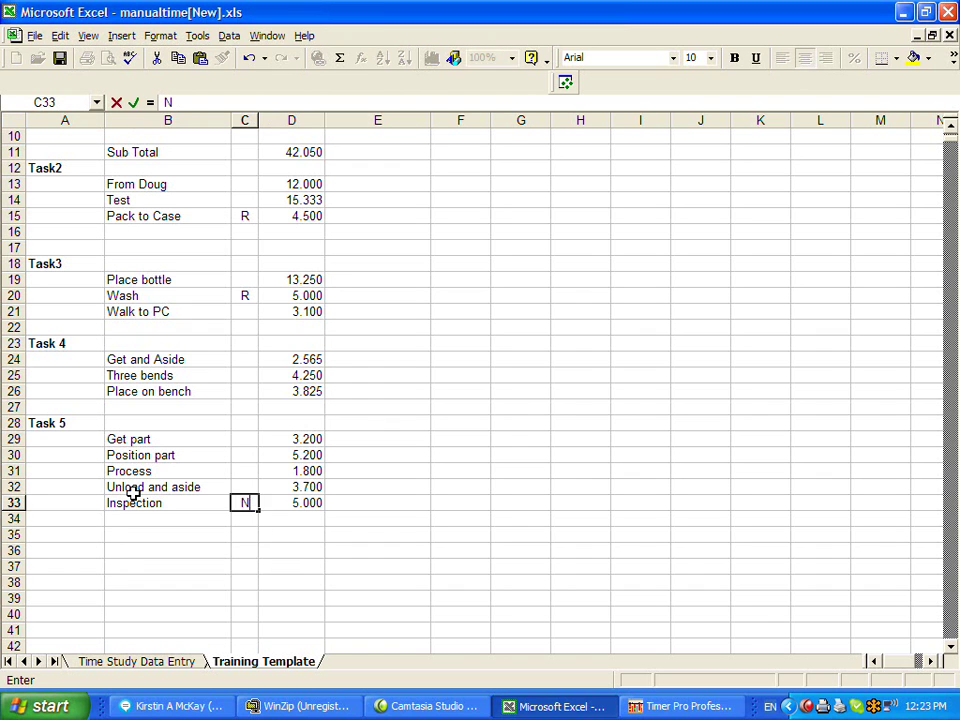
pyautogui.press('Down')
pyautogui.press('Down')
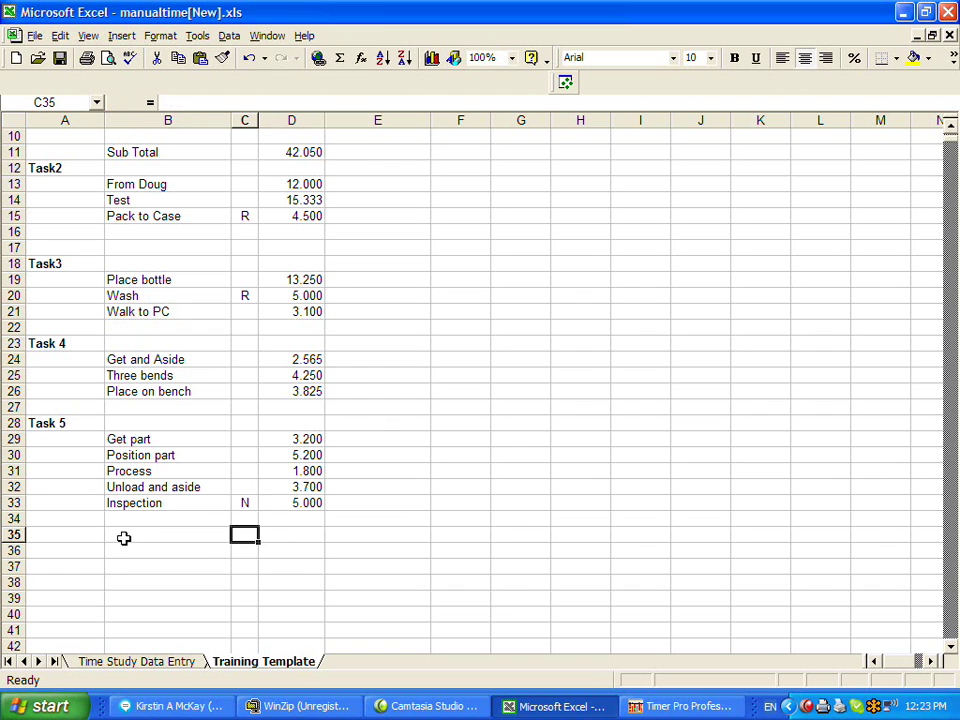
# Label cell B35 "Sub Total" and sum the Task 5 times into D35 with AutoSum.
pyautogui.click(124, 538)
pyautogui.write('Sub To')
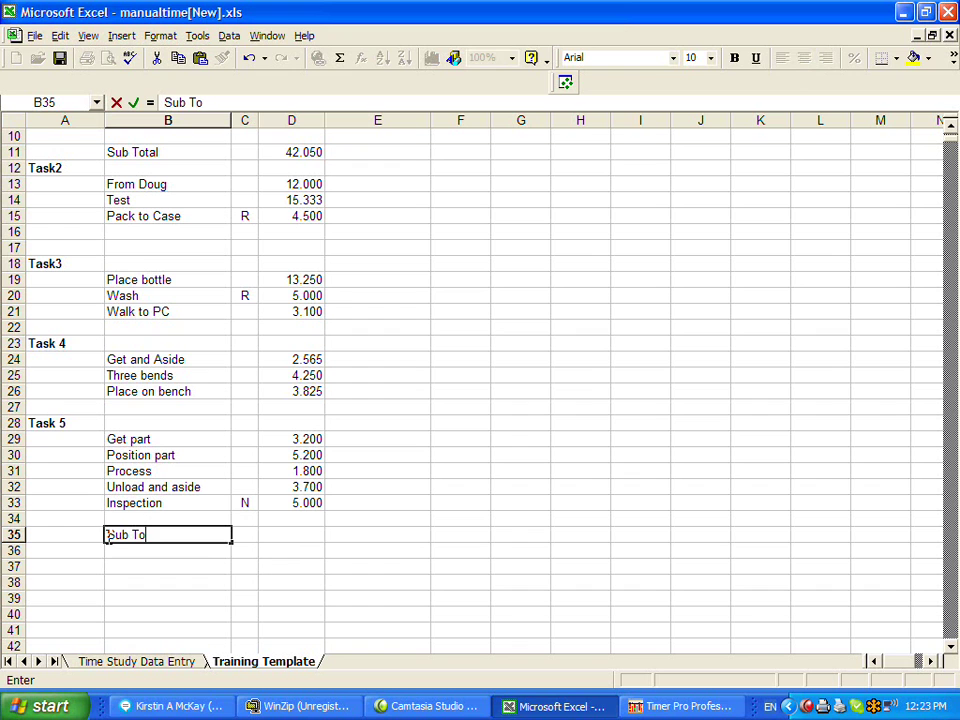
pyautogui.write('tal')
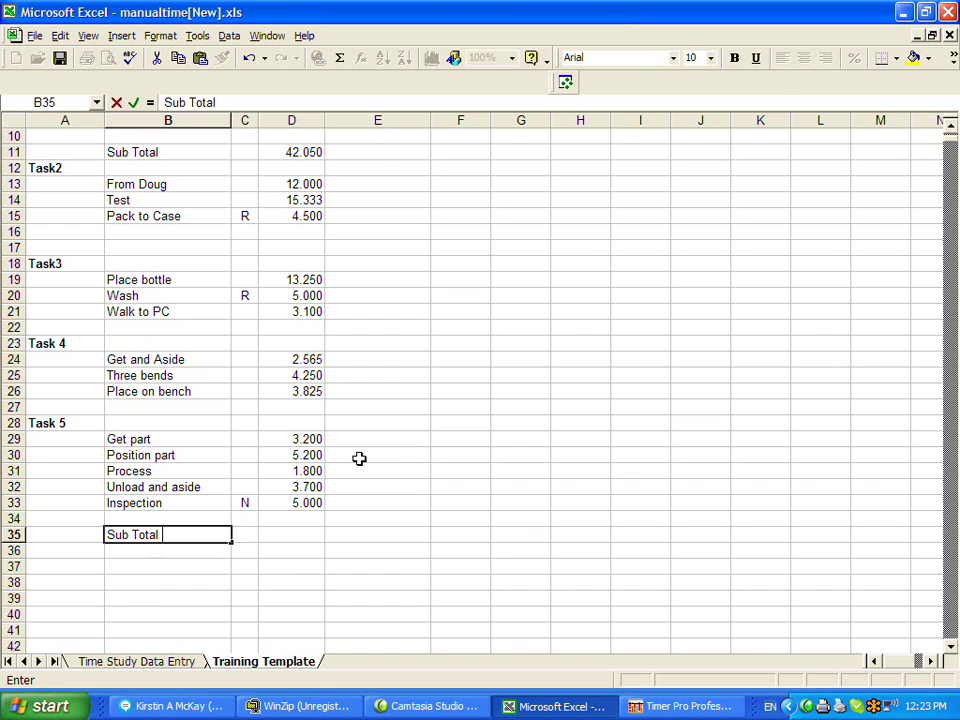
pyautogui.moveTo(290, 439); pyautogui.dragTo(303, 540)
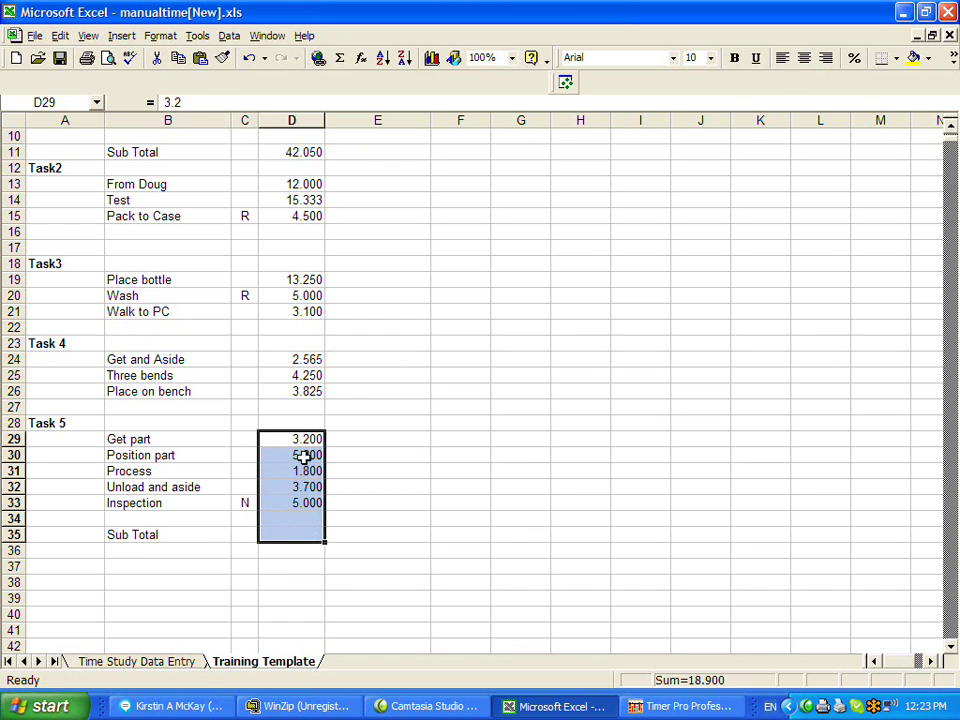
pyautogui.click(340, 58)
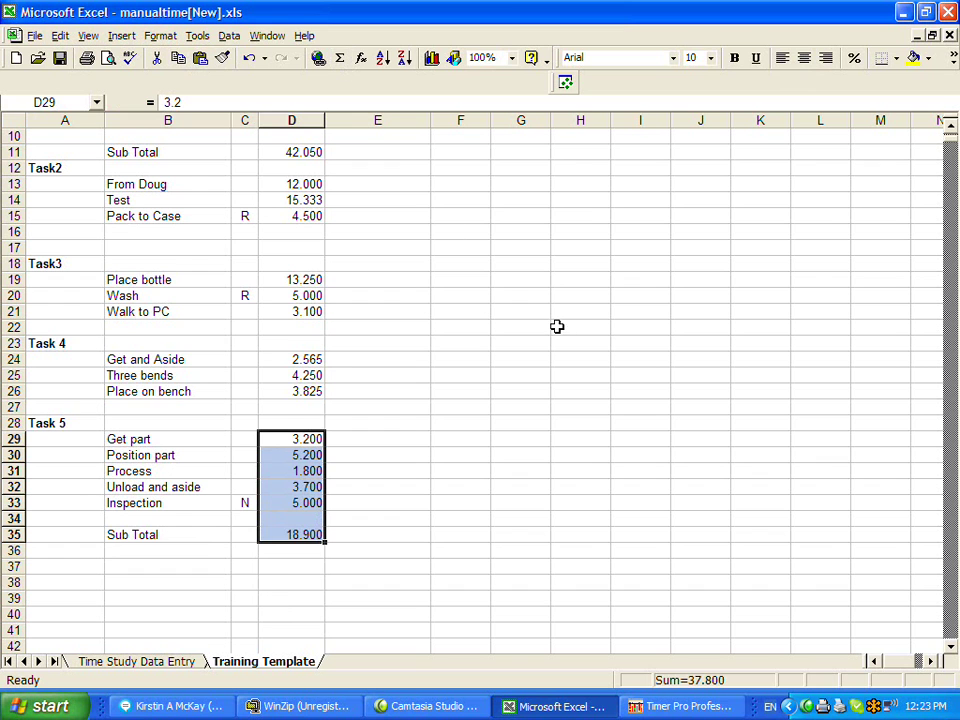
pyautogui.click(950, 124)
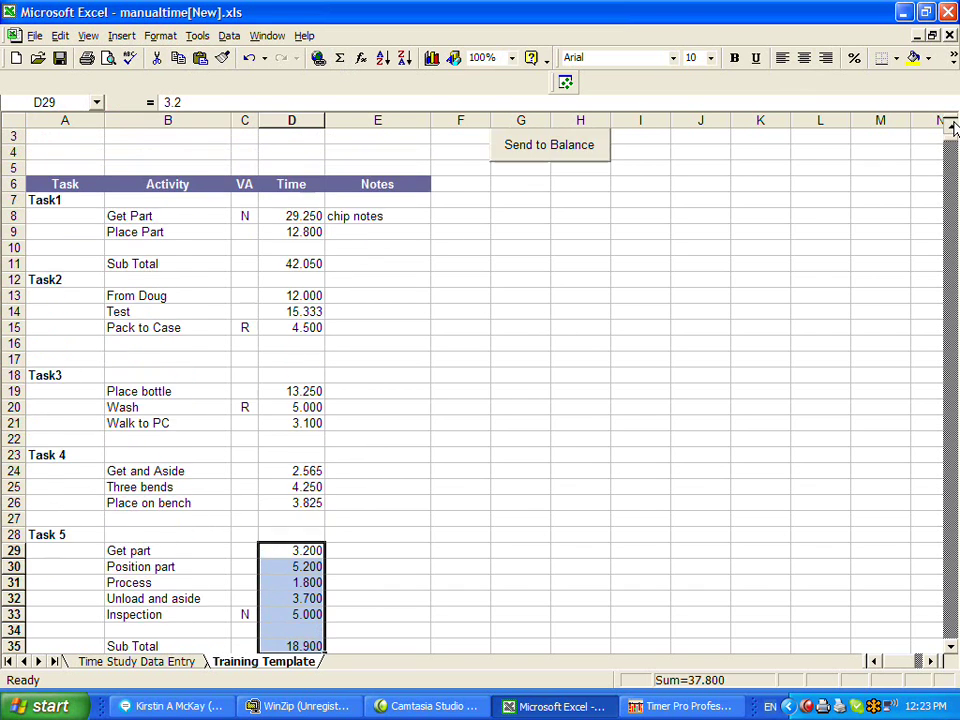
# Examine the Task, Activity and VA entries of the time study, including the blank VA cells under Task 4.
pyautogui.click(58, 215)
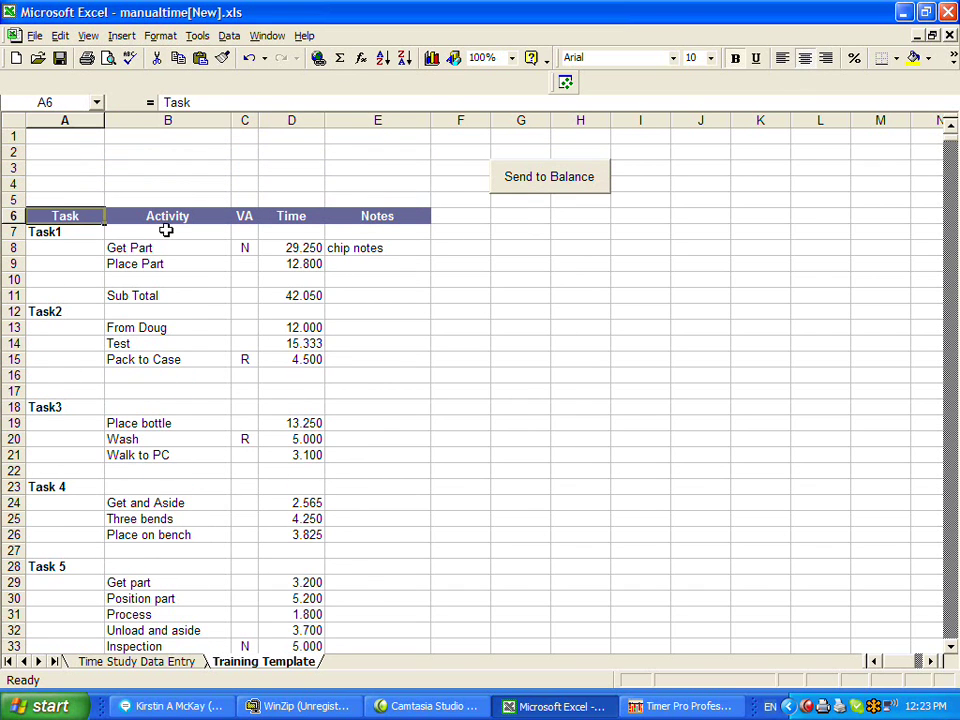
pyautogui.moveTo(163, 252); pyautogui.dragTo(190, 264)
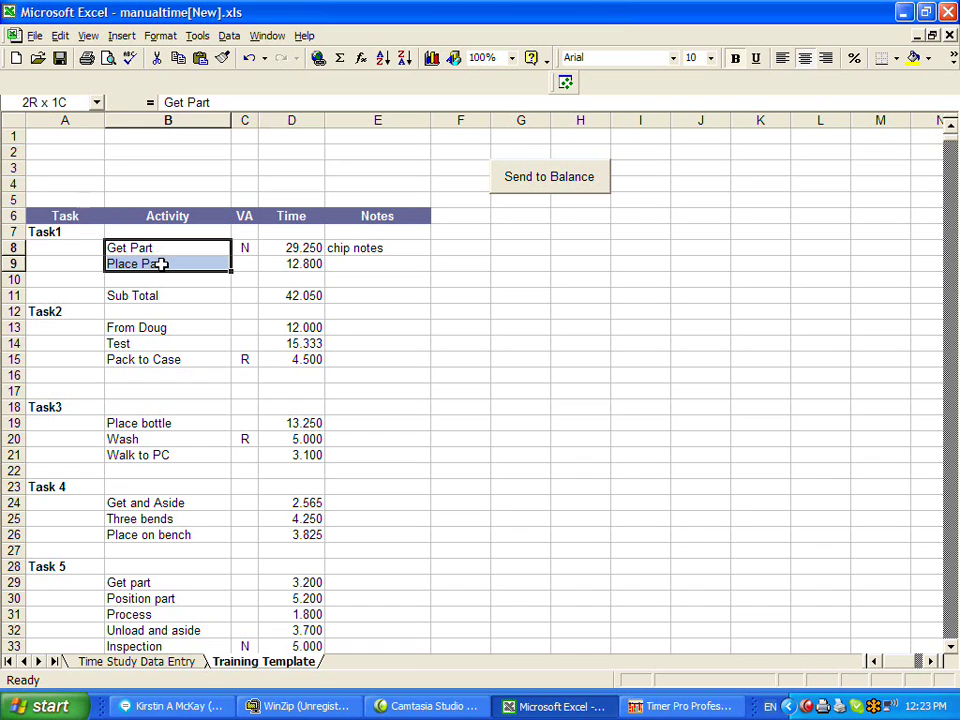
pyautogui.click(244, 246)
pyautogui.write('N')
pyautogui.press('Return')
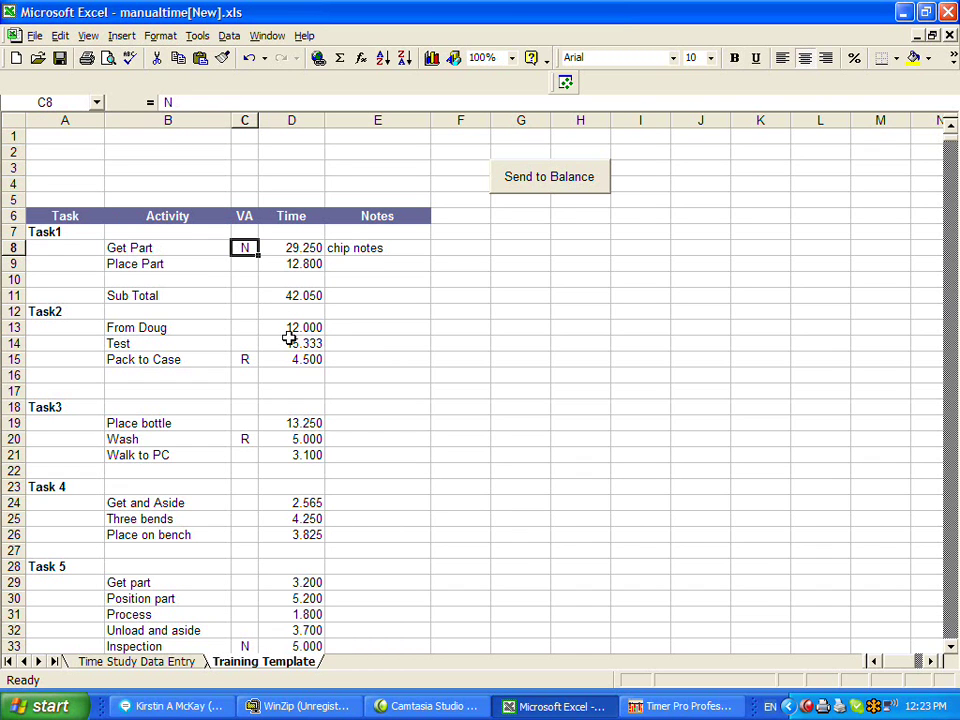
pyautogui.moveTo(245, 510); pyautogui.dragTo(242, 539)
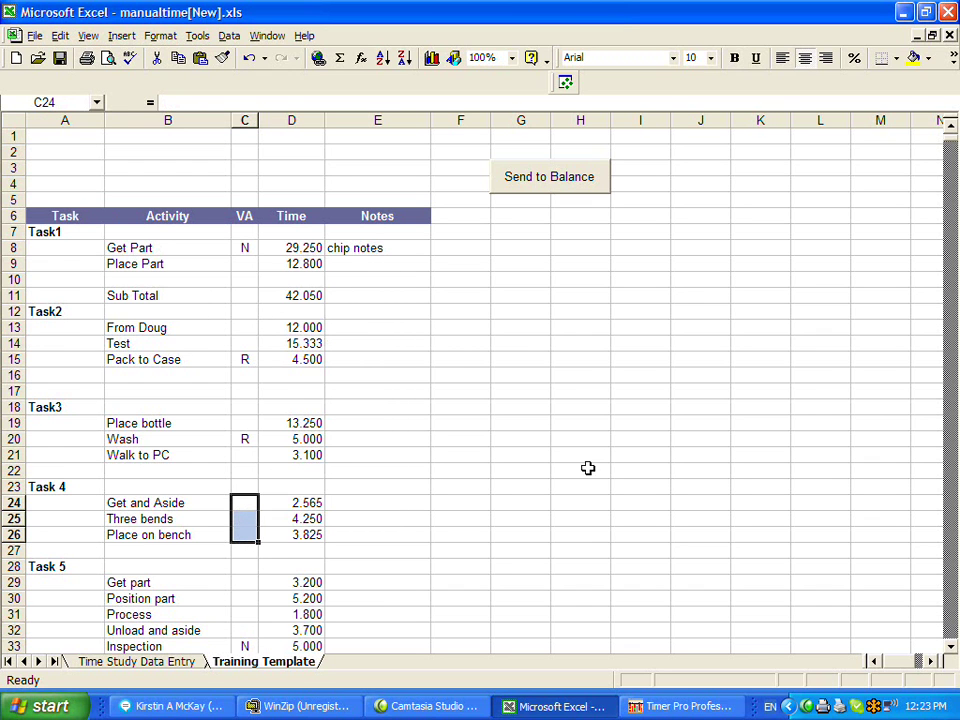
# Enter the note "Basket to operatirs right" in E29 for the Get part activity under Task 5.
pyautogui.click(951, 647)
pyautogui.click(951, 647)
pyautogui.click(951, 647)
pyautogui.click(951, 649)
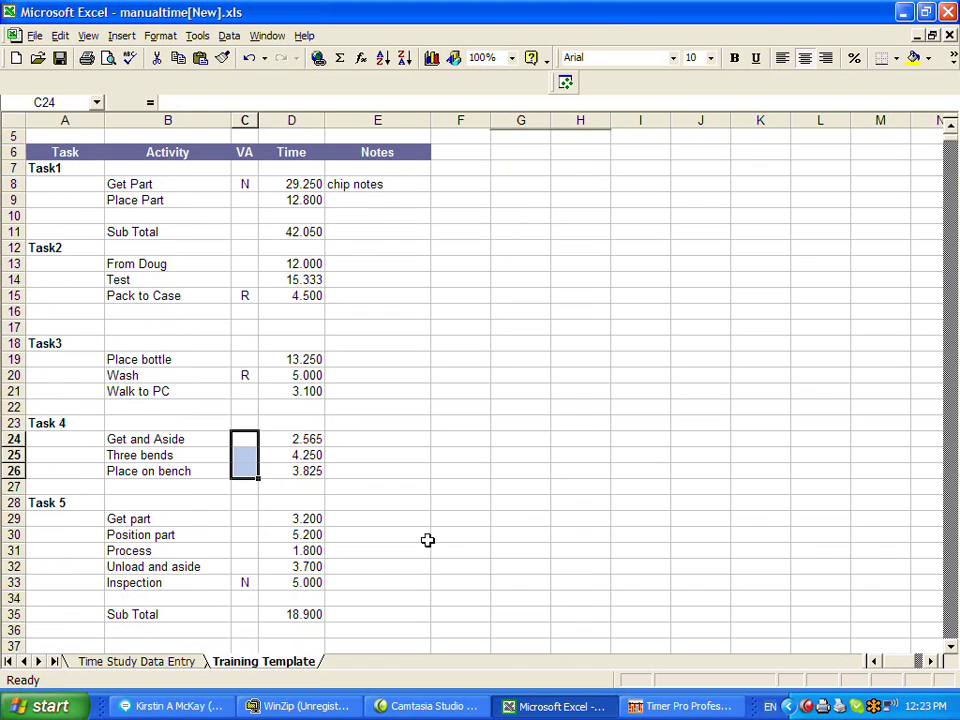
pyautogui.click(368, 519)
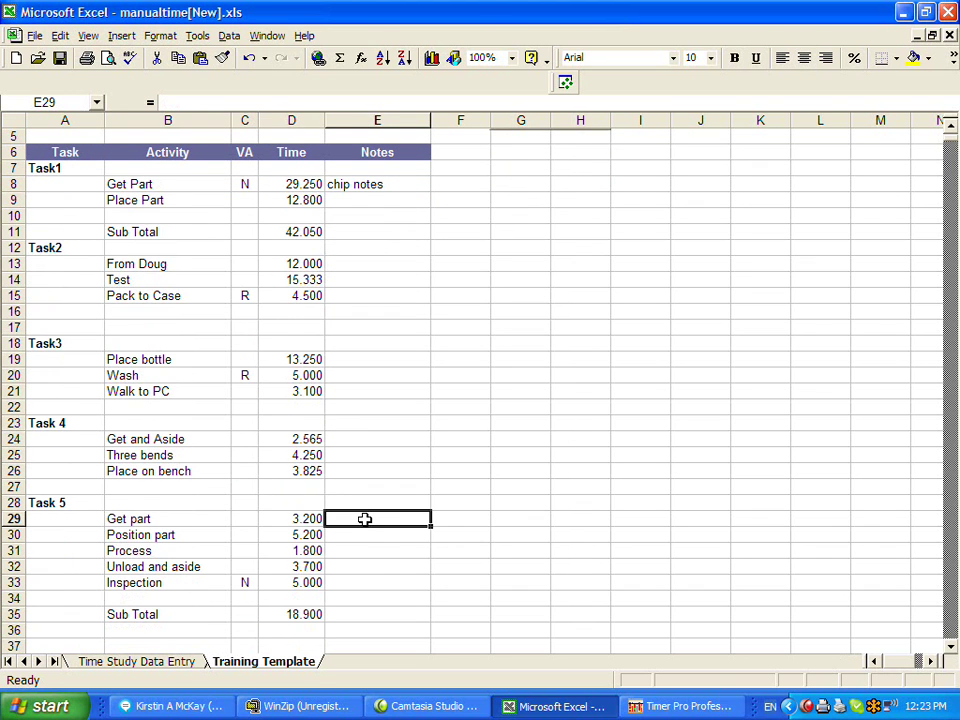
pyautogui.write('Basket')
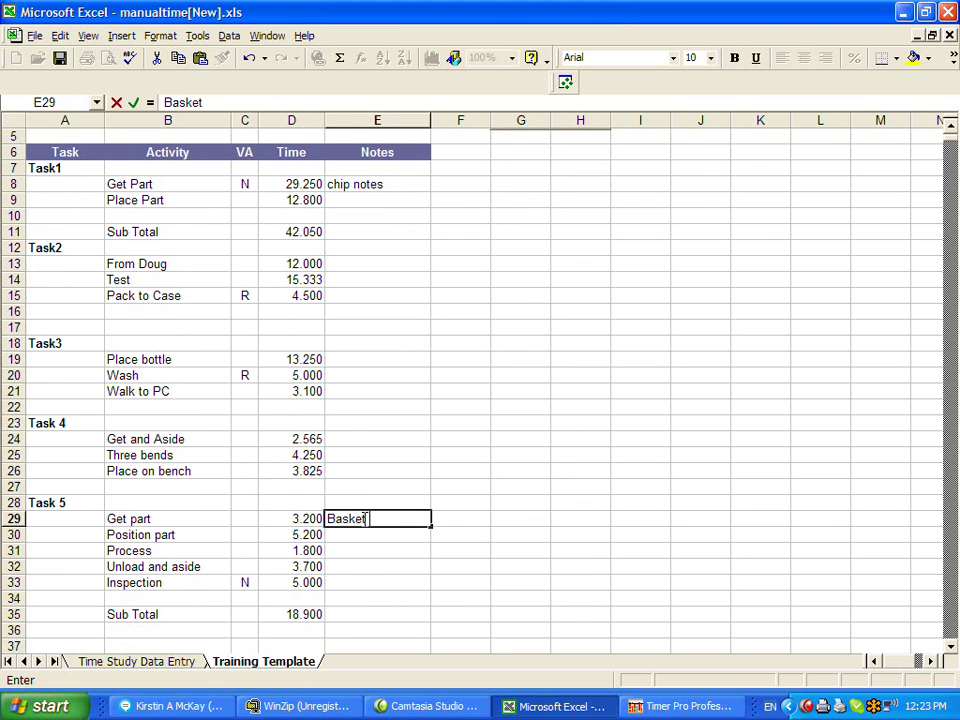
pyautogui.write(' to operatir')
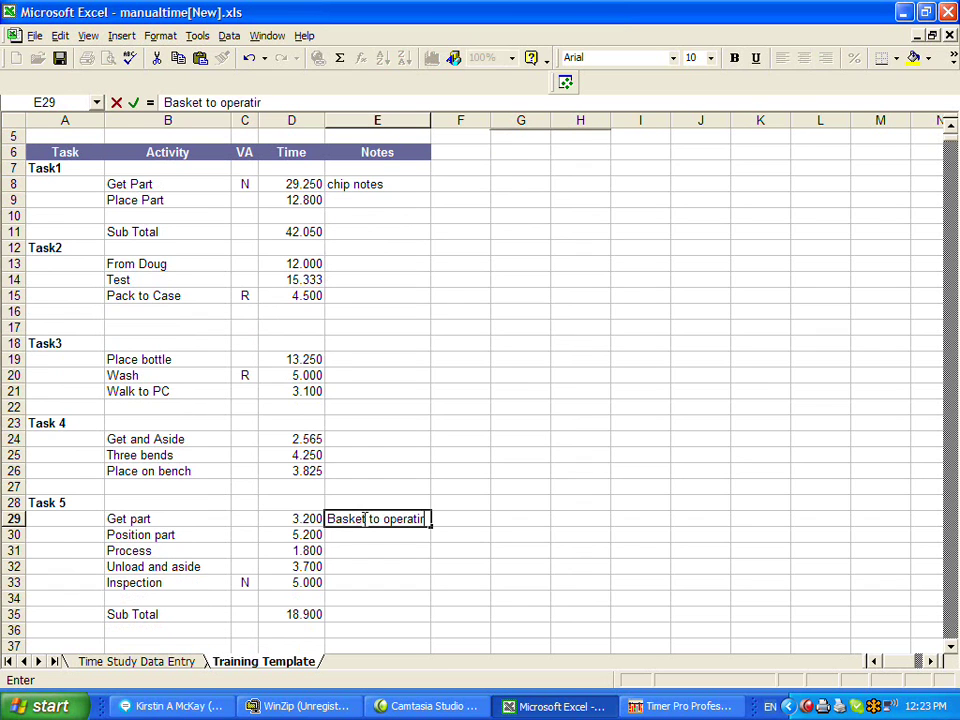
pyautogui.write('s right')
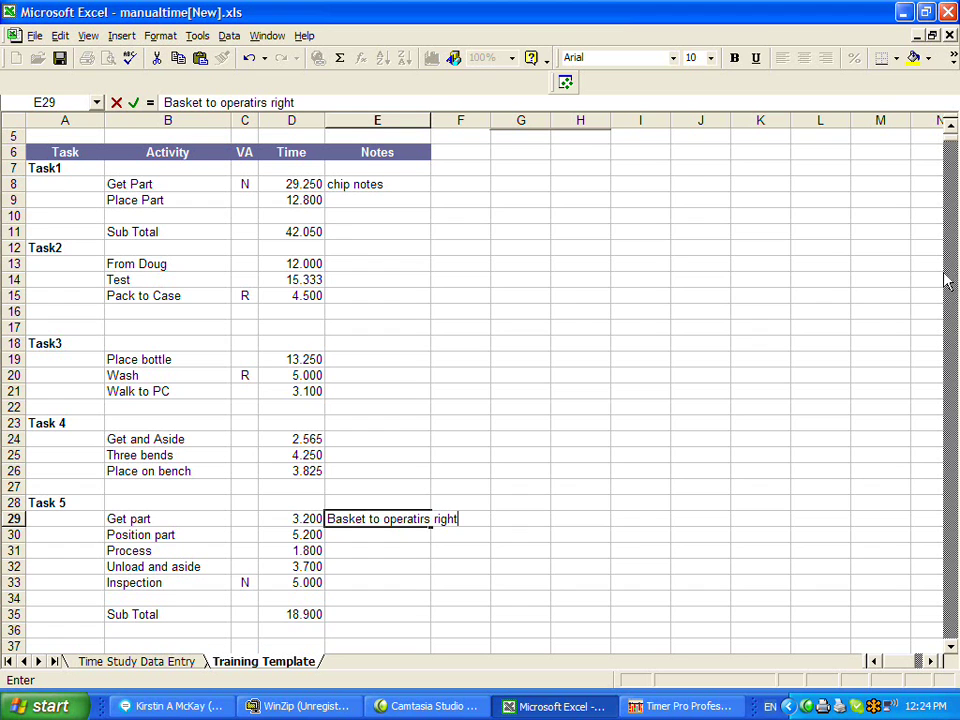
# Switch to Timer Pro Professional, cancel its file opening dialog and close the program.
pyautogui.click(951, 129)
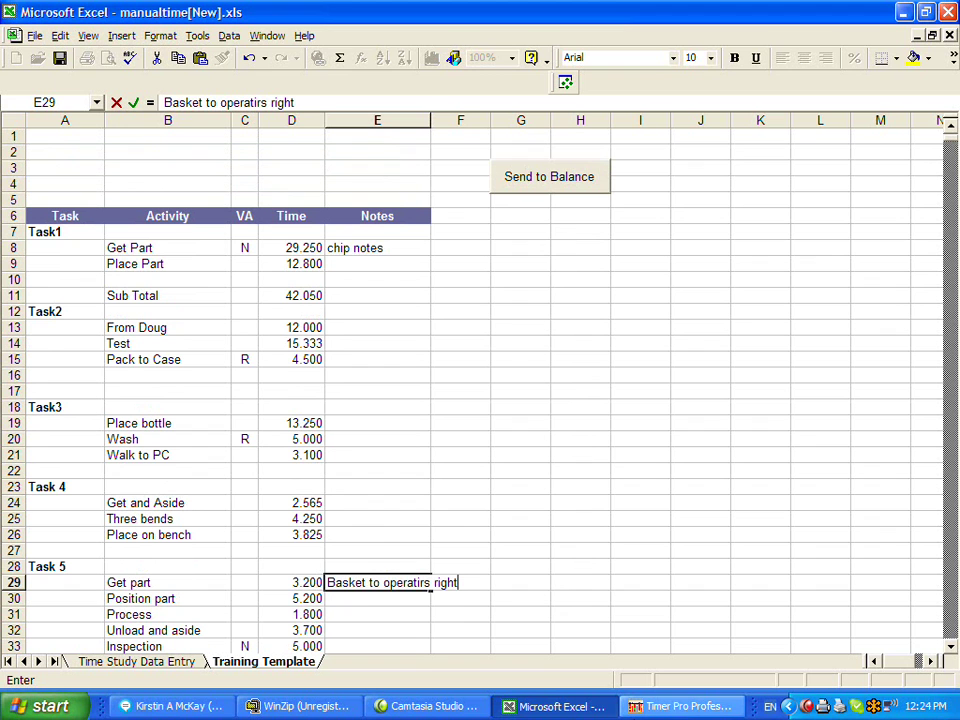
pyautogui.click(688, 708)
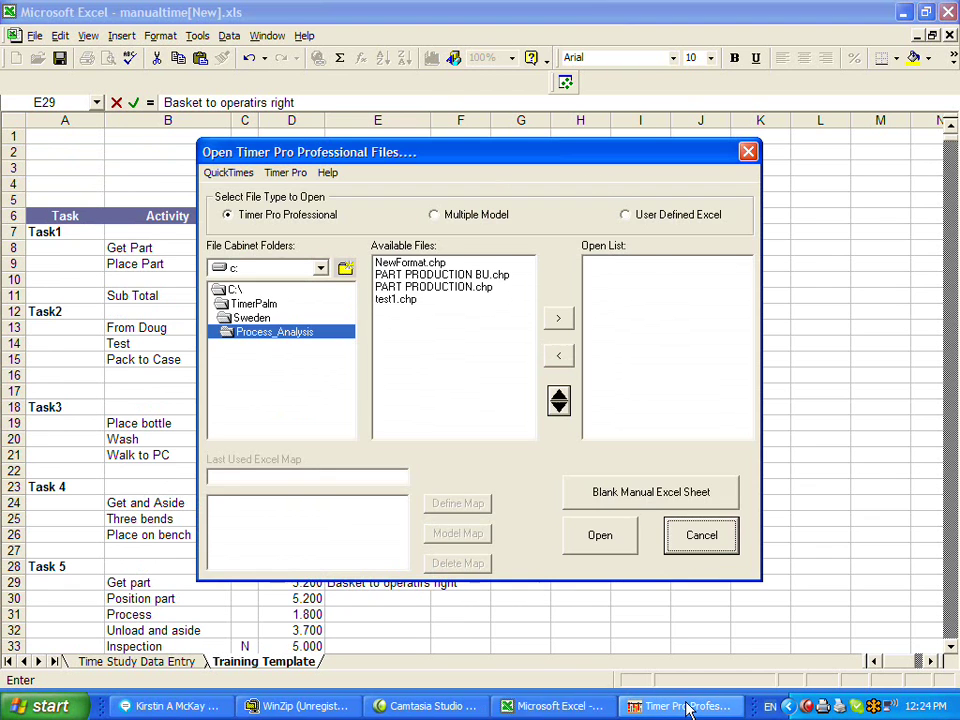
pyautogui.click(703, 546)
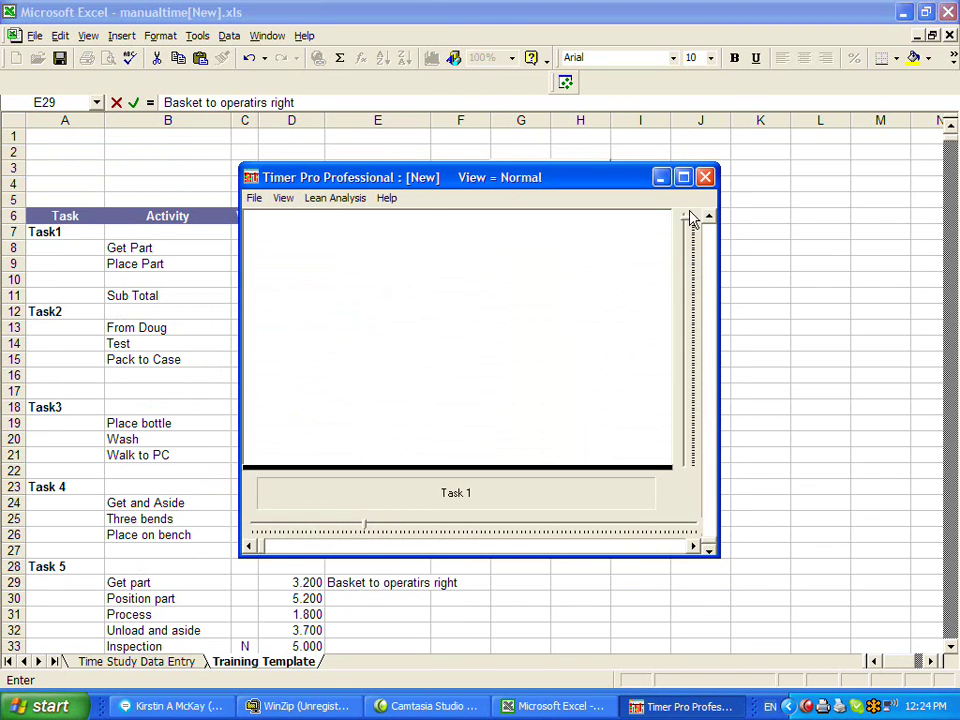
pyautogui.click(705, 177)
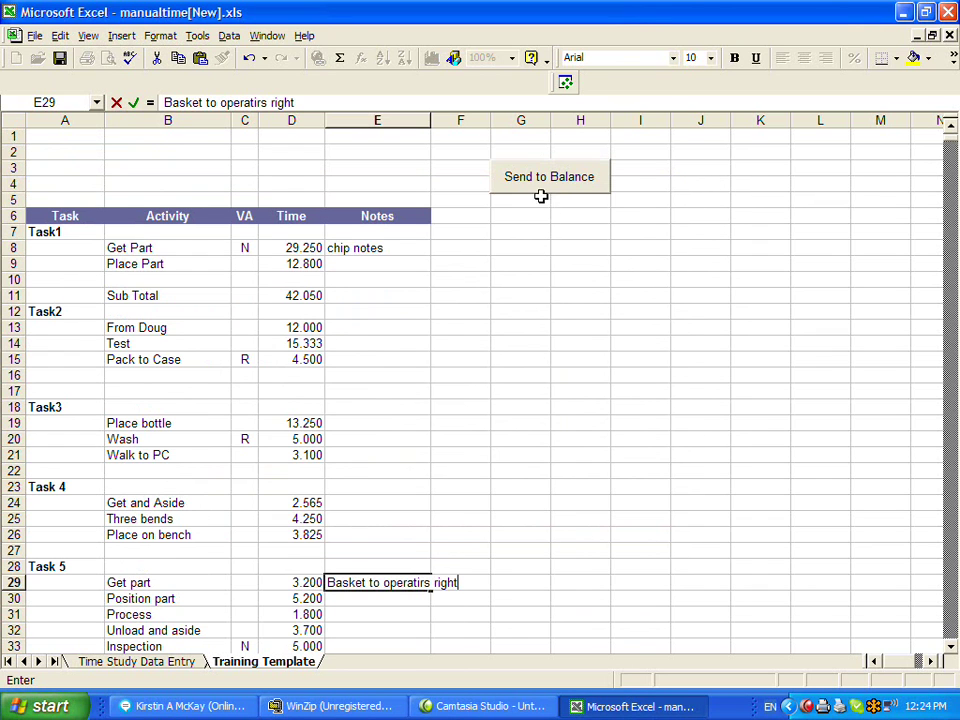
# Correct the spelling of the note in E29 to "Basket to operators right".
pyautogui.click(415, 406)
pyautogui.click(397, 588)
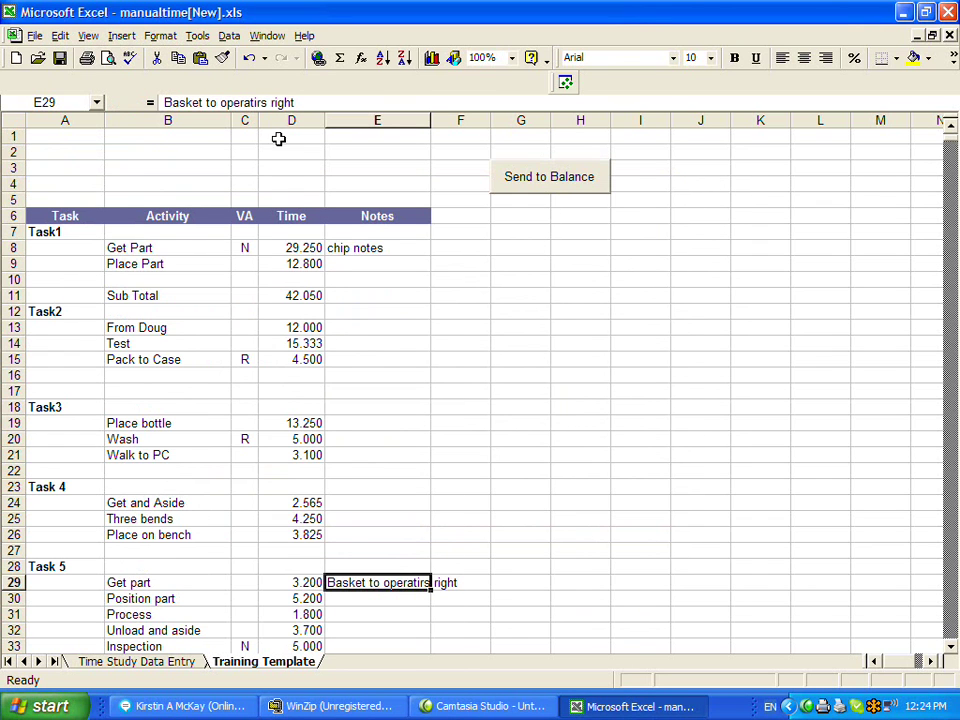
pyautogui.click(258, 103)
pyautogui.press('BackSpace')
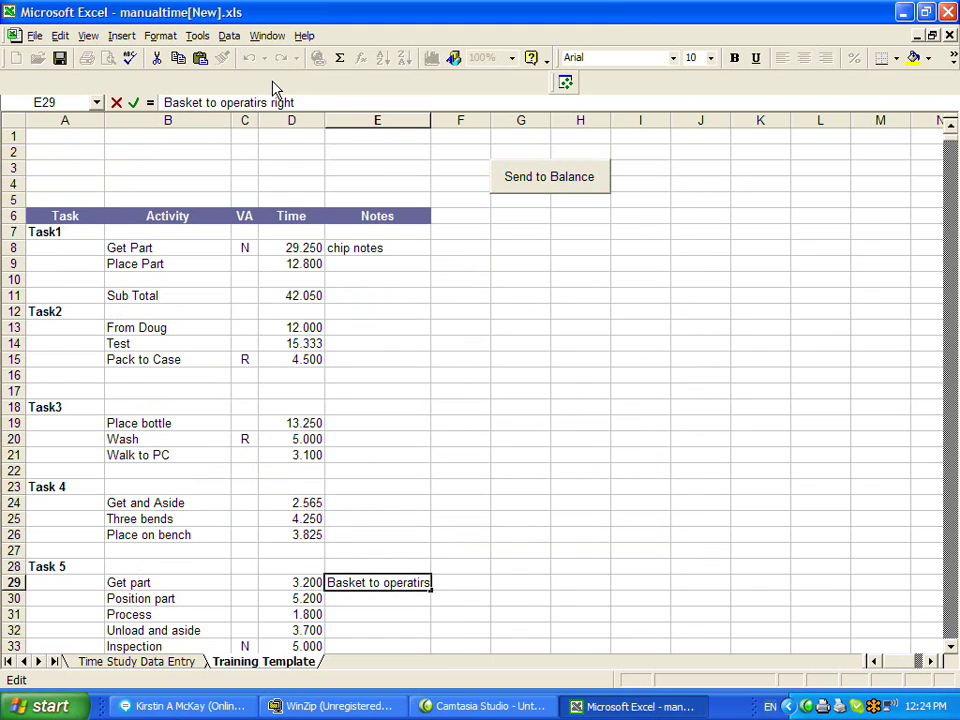
pyautogui.write('o')
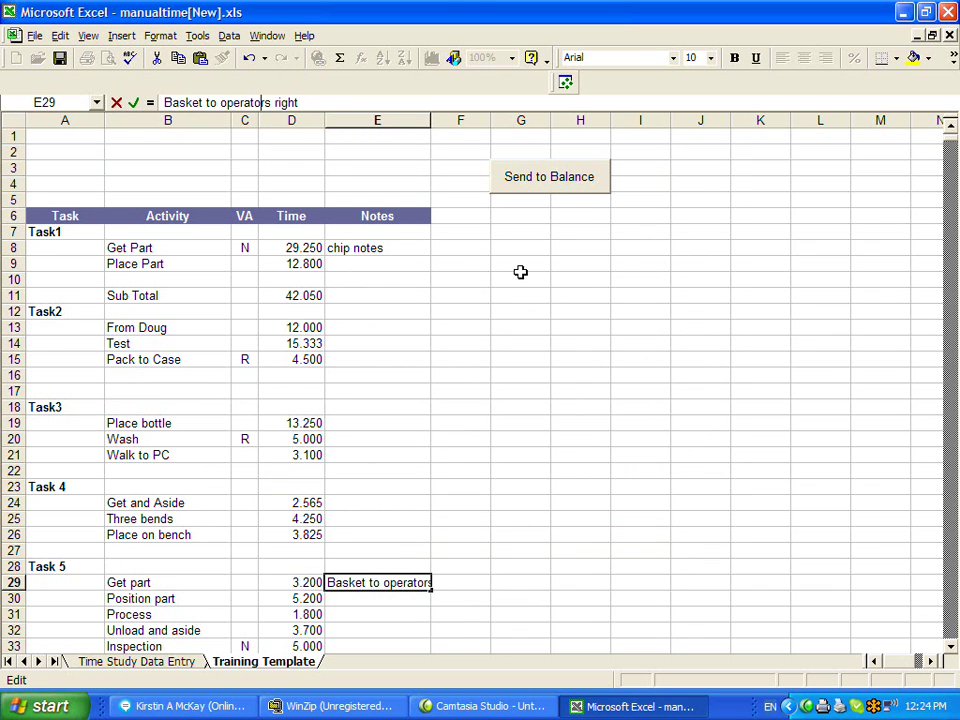
pyautogui.click(457, 345)
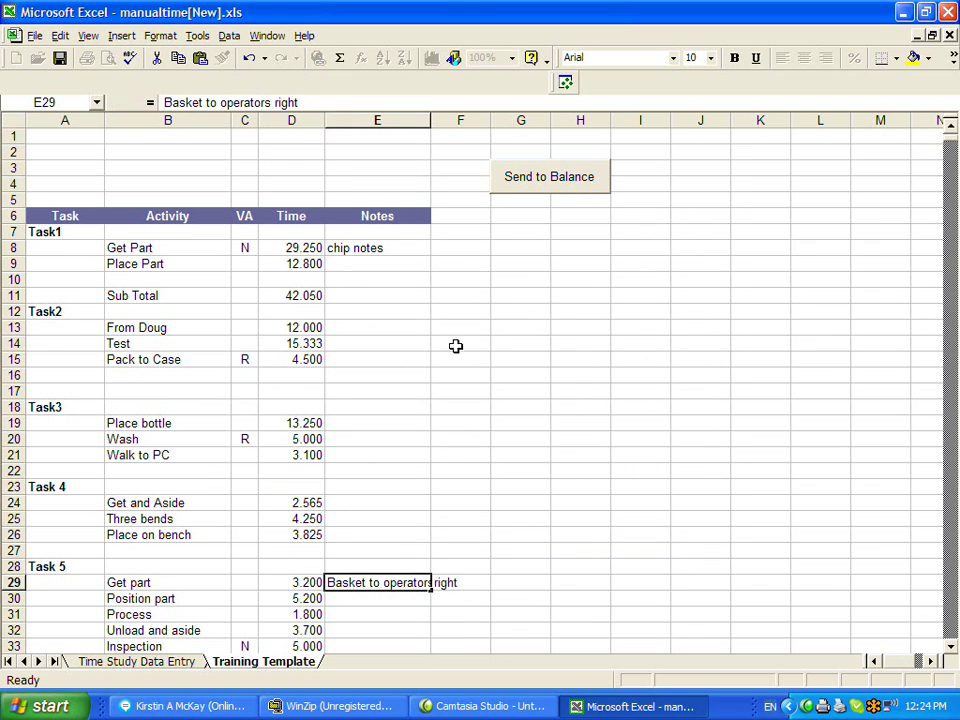
# Send the time study to the Timer Pro balance chart and display the note attached to Task 5's Get part block.
pyautogui.click(546, 180)
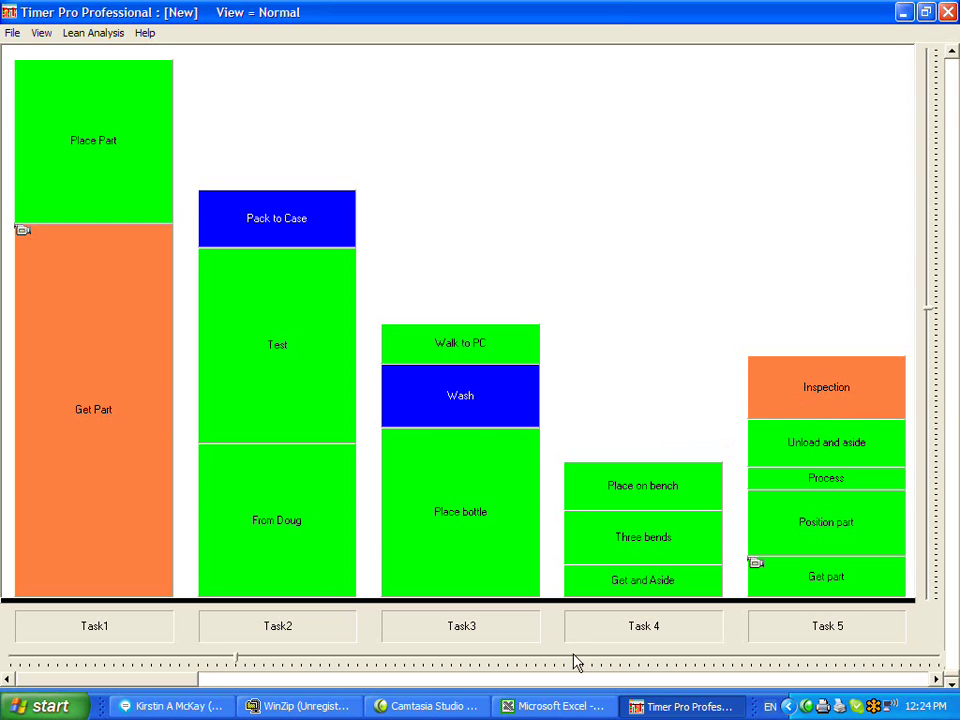
pyautogui.click(561, 705)
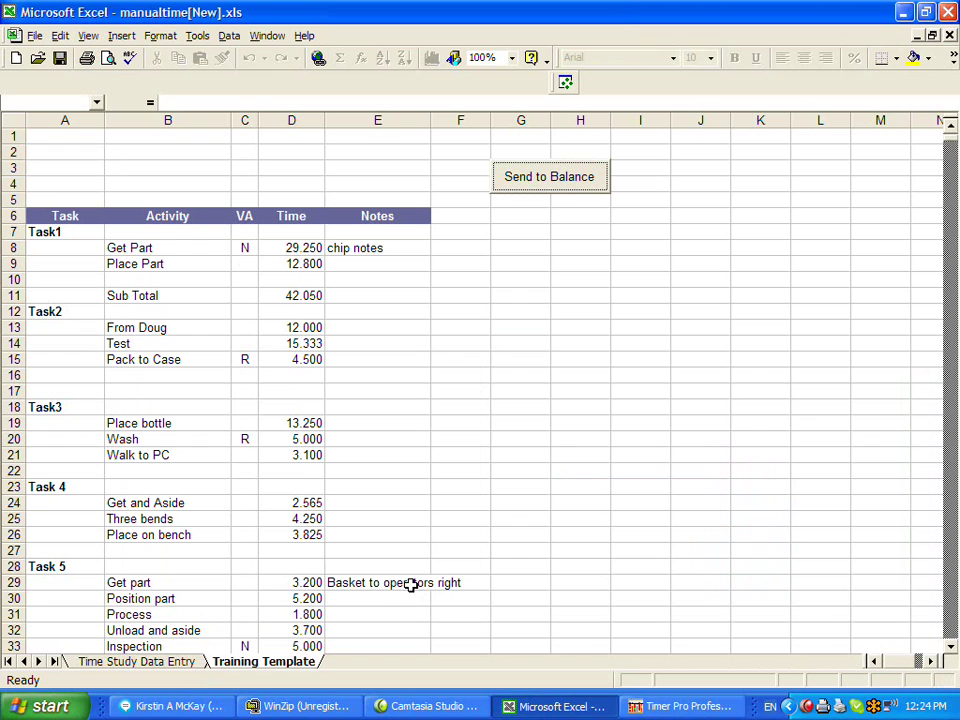
pyautogui.click(688, 706)
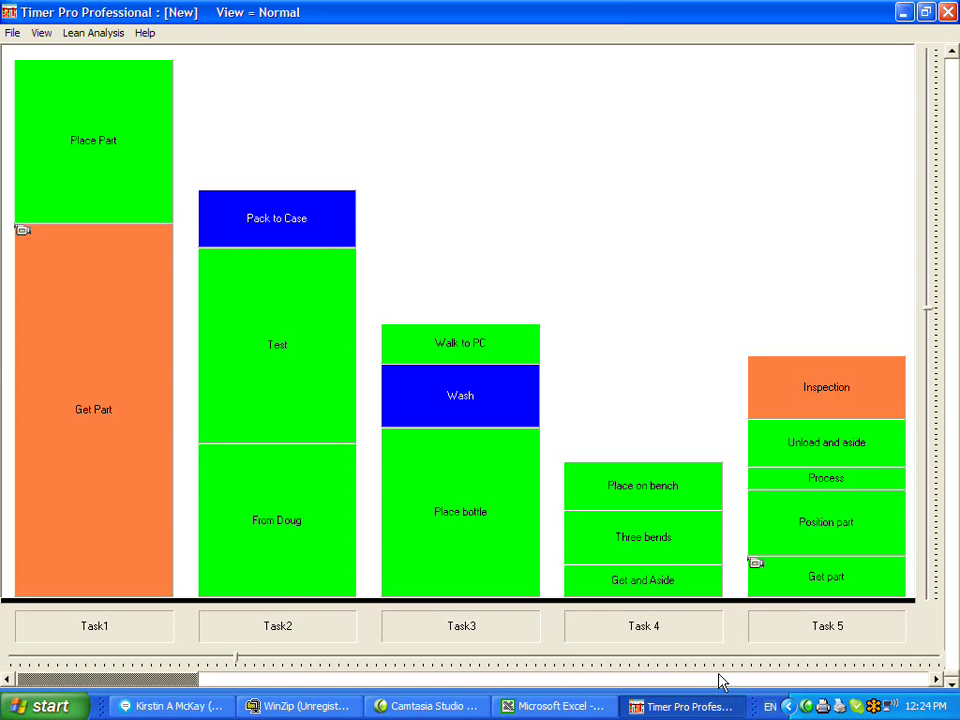
pyautogui.moveTo(756, 566)
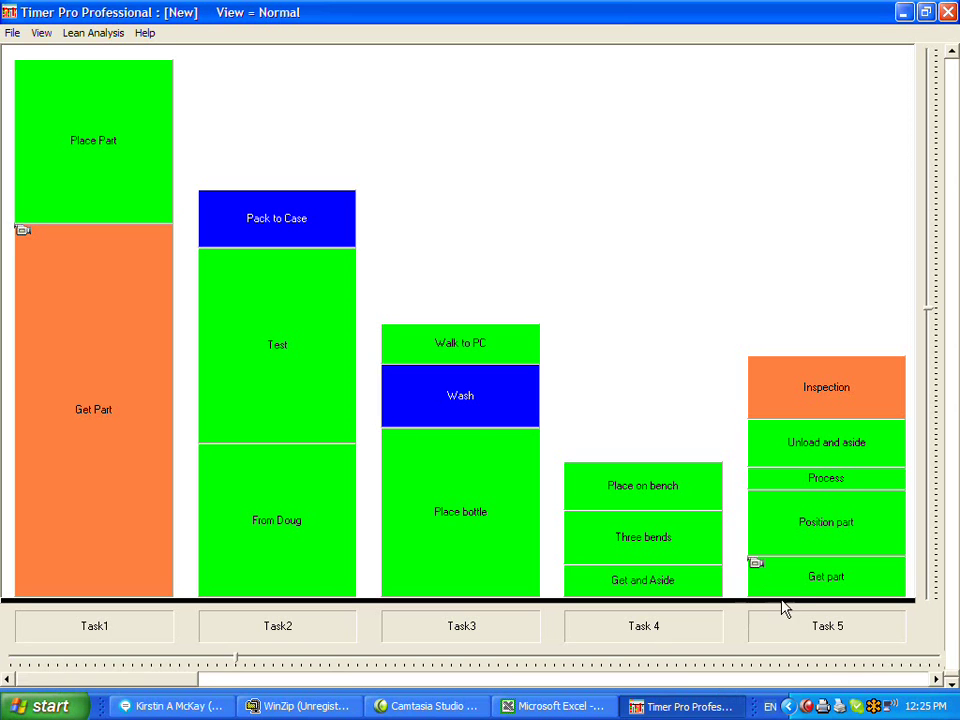
pyautogui.moveTo(784, 583)
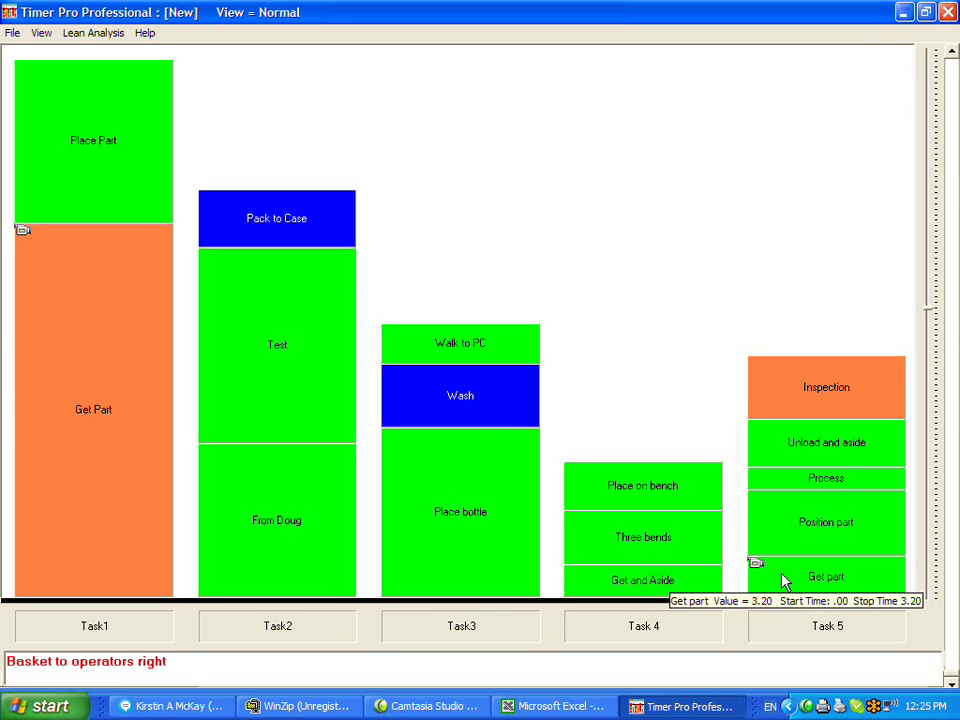